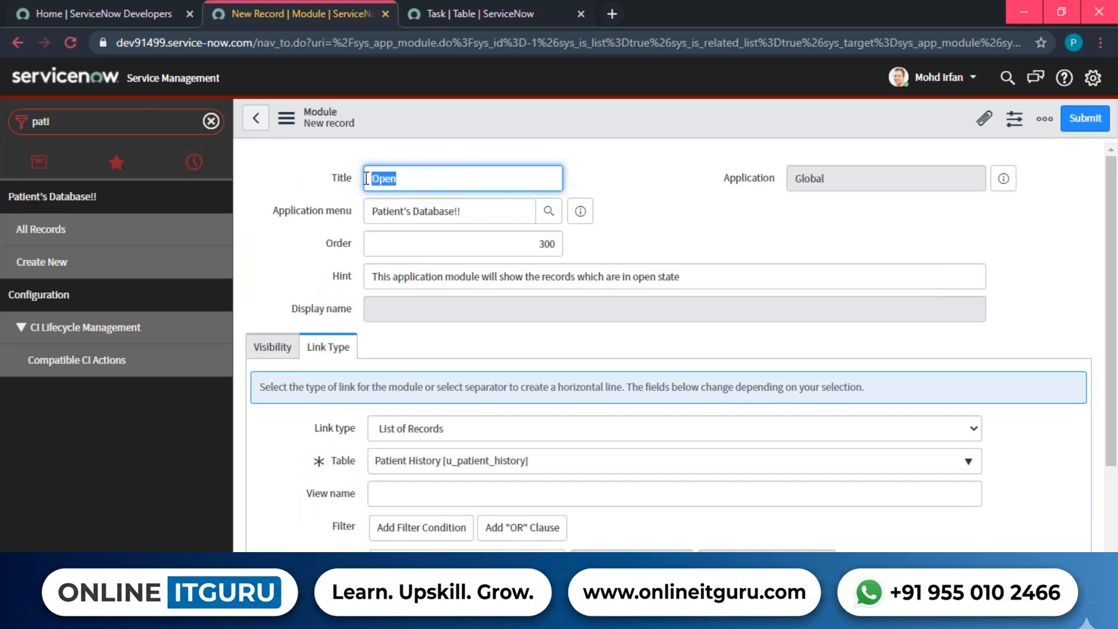
Step: Add a filter condition to the new Open module so that State is Open
{"action": "left_click", "coordinate": [637, 225]}
{"action": "scroll", "coordinate": [353, 375], "scroll_direction": "down", "scroll_amount": 3}
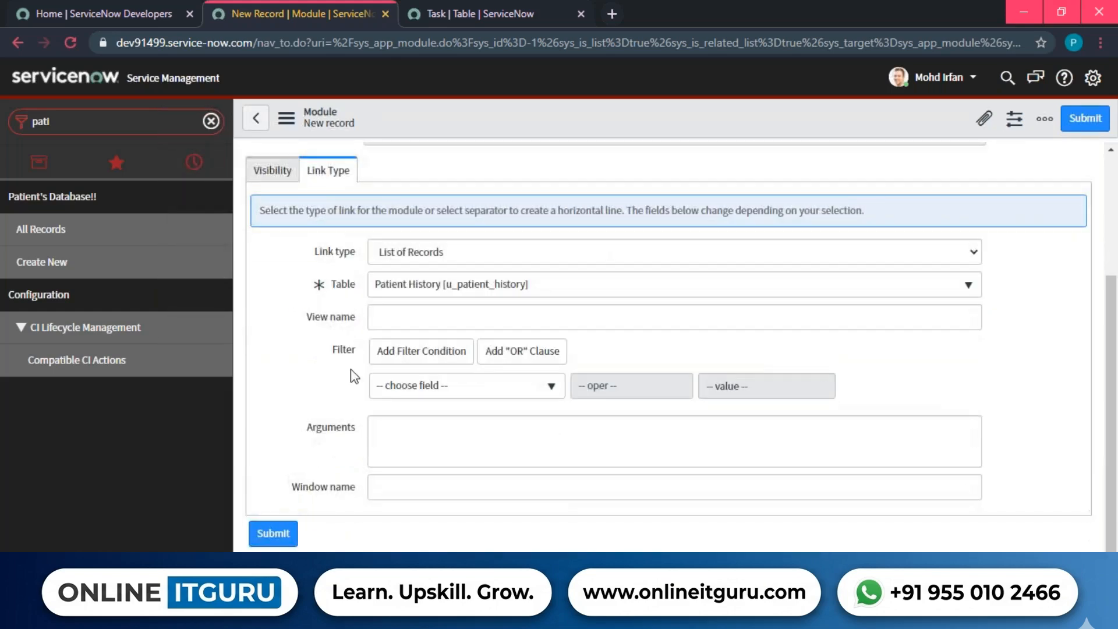
{"action": "left_click", "coordinate": [446, 385]}
{"action": "type", "text": "state"}
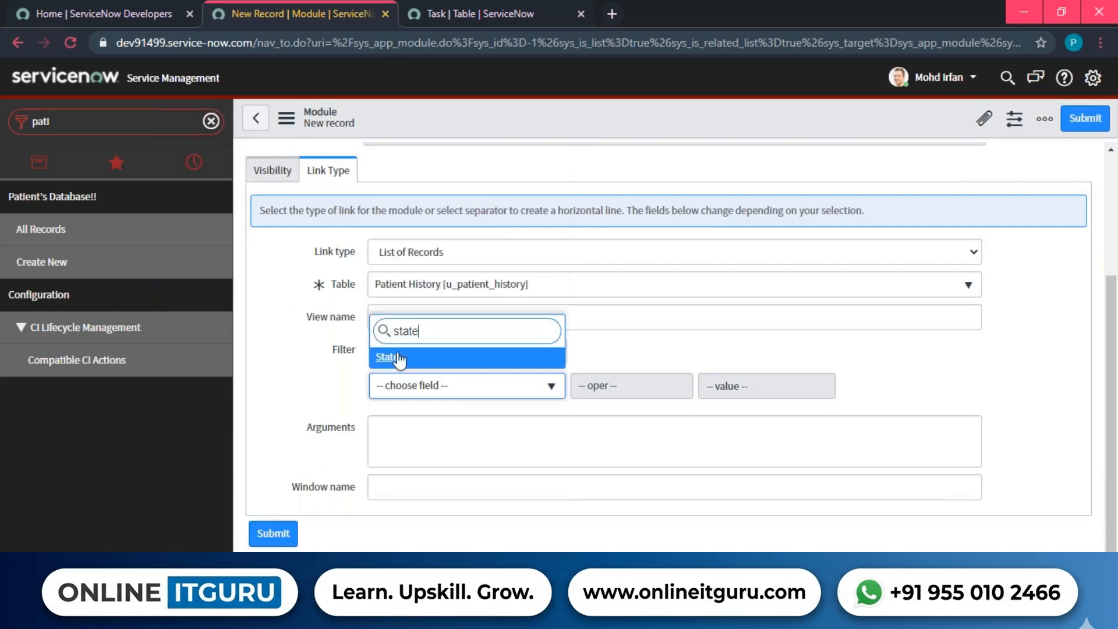
{"action": "left_click", "coordinate": [399, 360]}
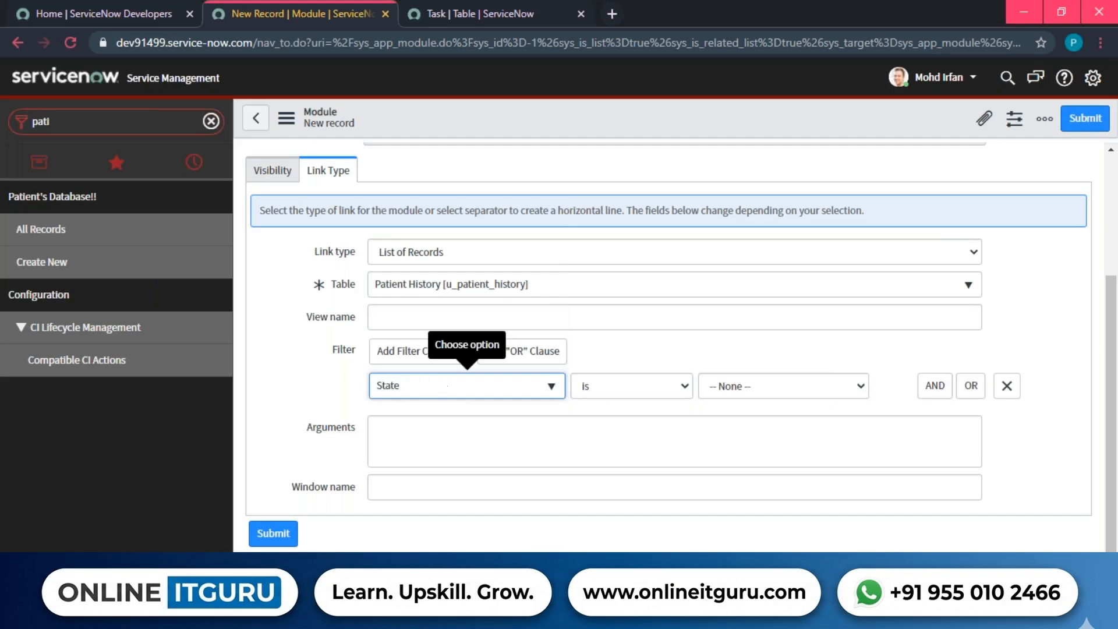
{"action": "left_click", "coordinate": [789, 386]}
{"action": "left_click", "coordinate": [757, 465]}
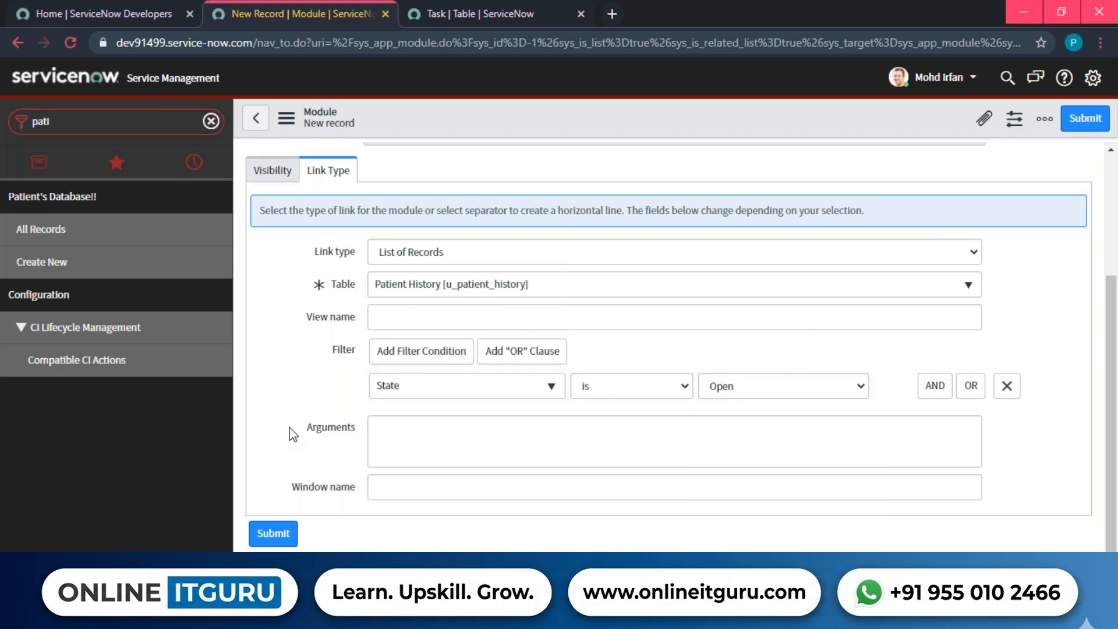
Step: Save the new Open module under Patient's Database!! and keep its record open
{"action": "scroll", "coordinate": [291, 437], "scroll_direction": "up", "scroll_amount": 3}
{"action": "left_click", "coordinate": [276, 350]}
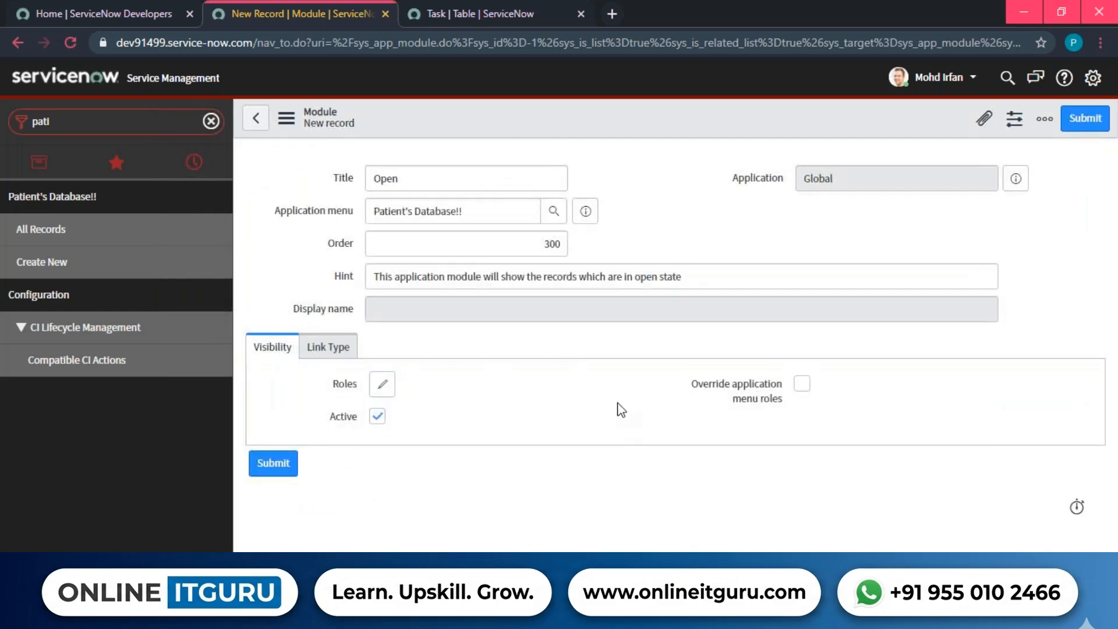
{"action": "right_click", "coordinate": [651, 121]}
{"action": "left_click", "coordinate": [677, 133]}
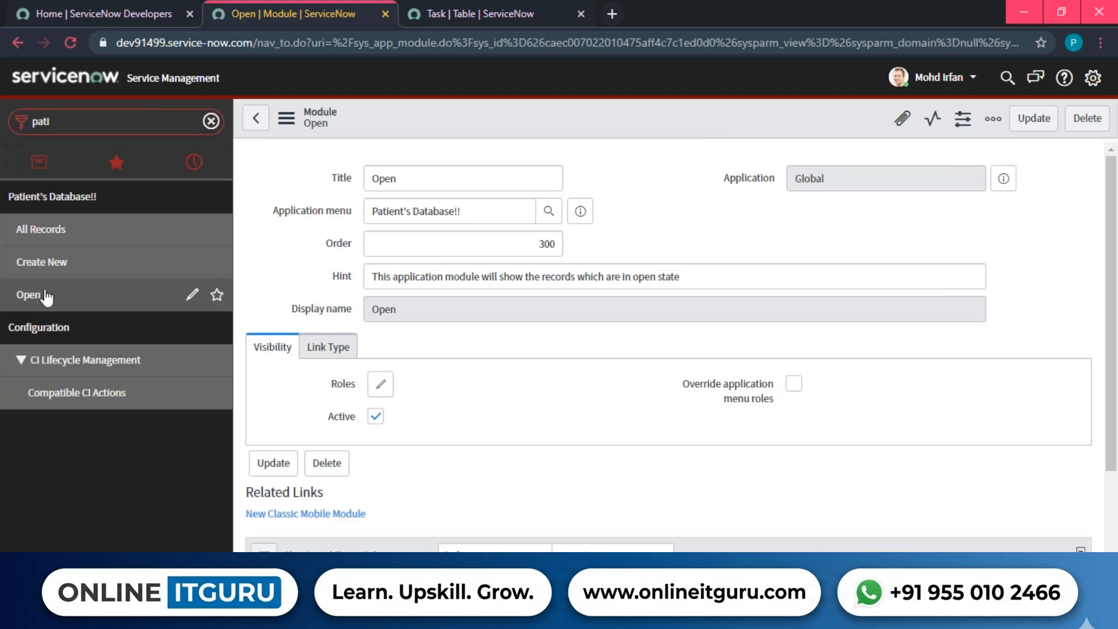
{"action": "mouse_move", "coordinate": [47, 294]}
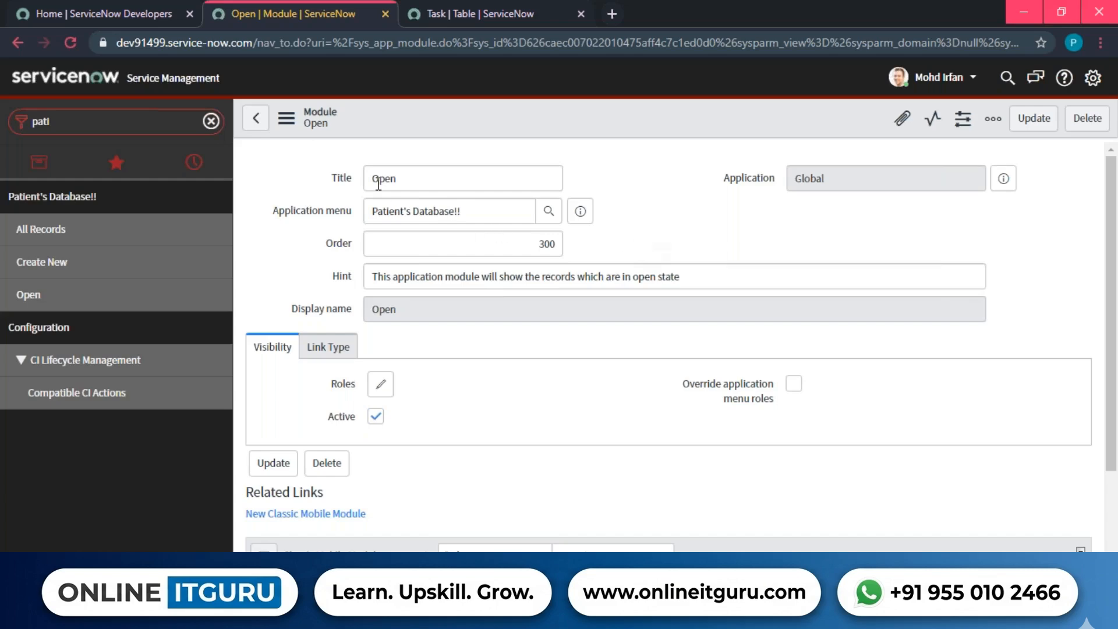
Step: Check the requirement list in Paint and change the module form's title to Resolved and its order to 400
{"action": "left_click_drag", "start_coordinate": [375, 178], "coordinate": [561, 166]}
{"action": "key", "text": "alt+Tab"}
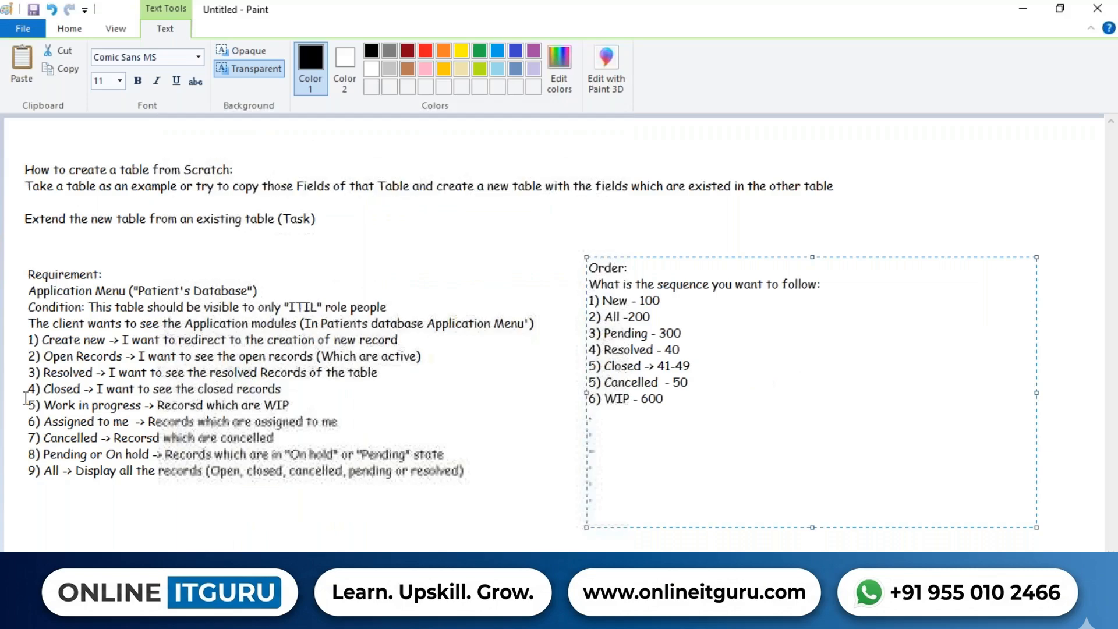
{"action": "key", "text": "alt+Tab"}
{"action": "type", "text": "Resolved"}
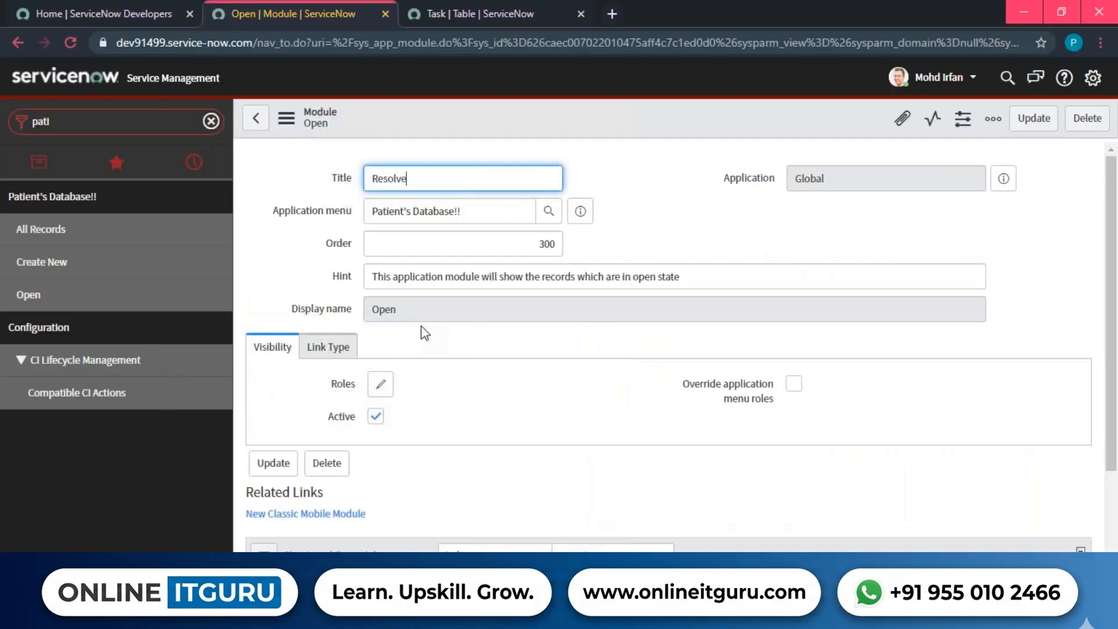
{"action": "key", "text": "Tab"}
{"action": "key", "text": "Tab"}
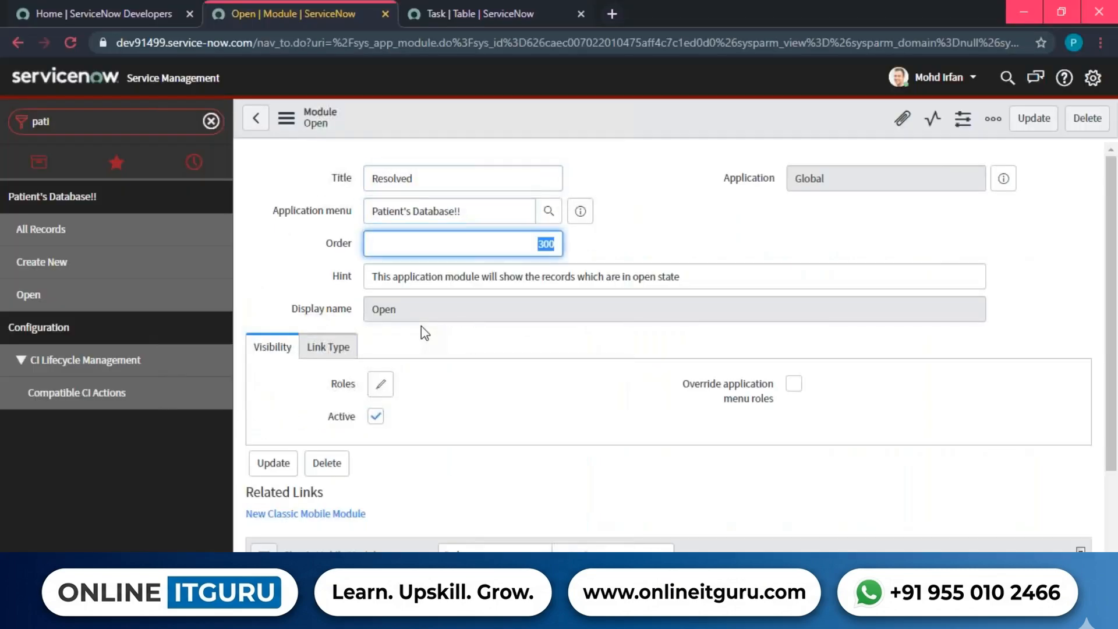
{"action": "type", "text": "400"}
{"action": "key", "text": "Tab"}
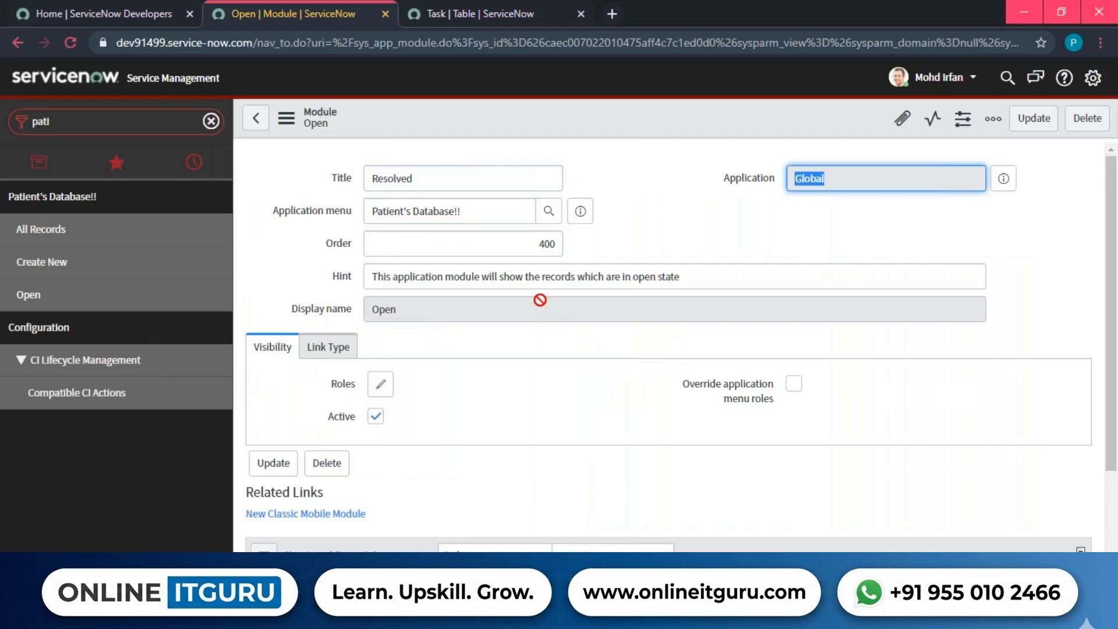
Step: Change the state named in the module's hint from open to Resolved
{"action": "double_click", "coordinate": [646, 277]}
{"action": "type", "text": "Resolved"}
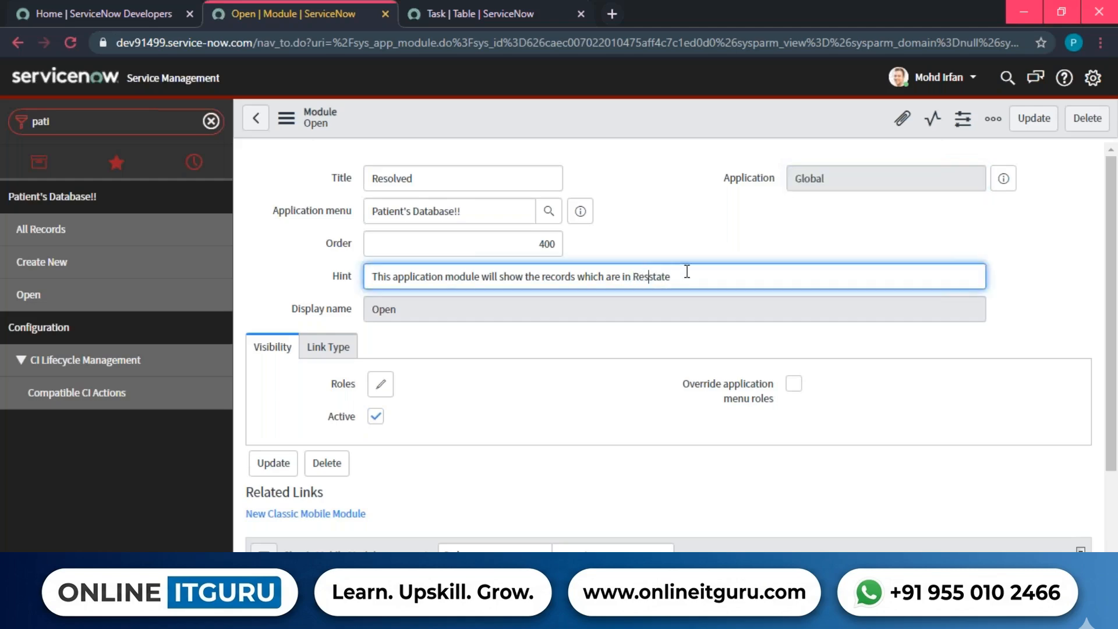
{"action": "left_click", "coordinate": [679, 242]}
Step: Set the State condition of the module's link filter to Closed Complete
{"action": "scroll", "coordinate": [435, 262], "scroll_direction": "down", "scroll_amount": 2}
{"action": "left_click", "coordinate": [306, 245]}
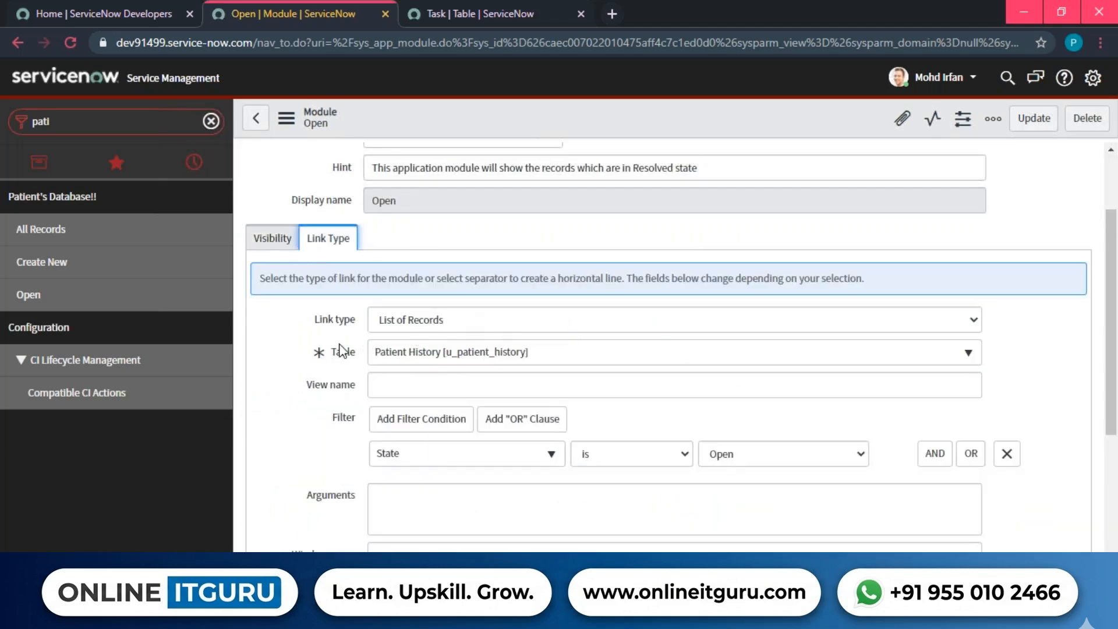
{"action": "scroll", "coordinate": [280, 377], "scroll_direction": "down", "scroll_amount": 2}
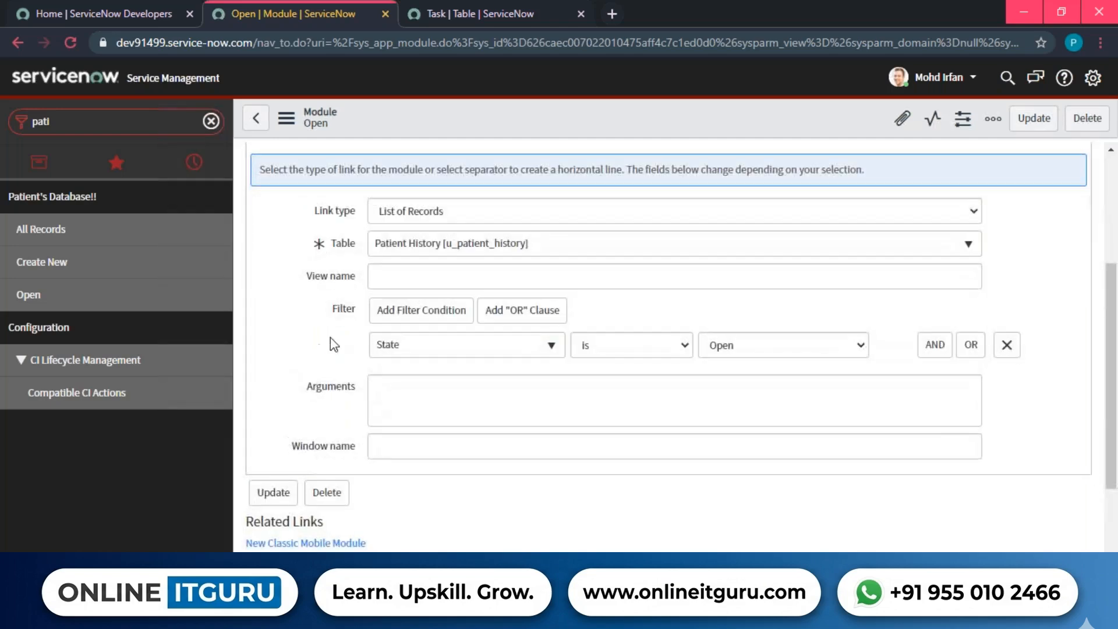
{"action": "left_click_drag", "start_coordinate": [329, 309], "coordinate": [358, 316]}
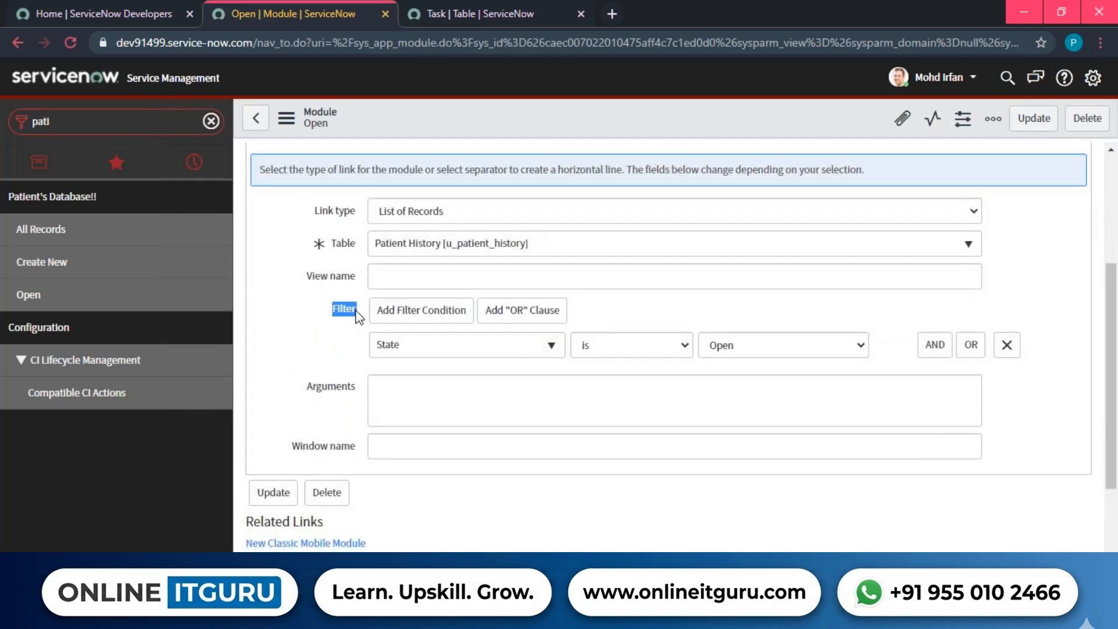
{"action": "left_click", "coordinate": [771, 352]}
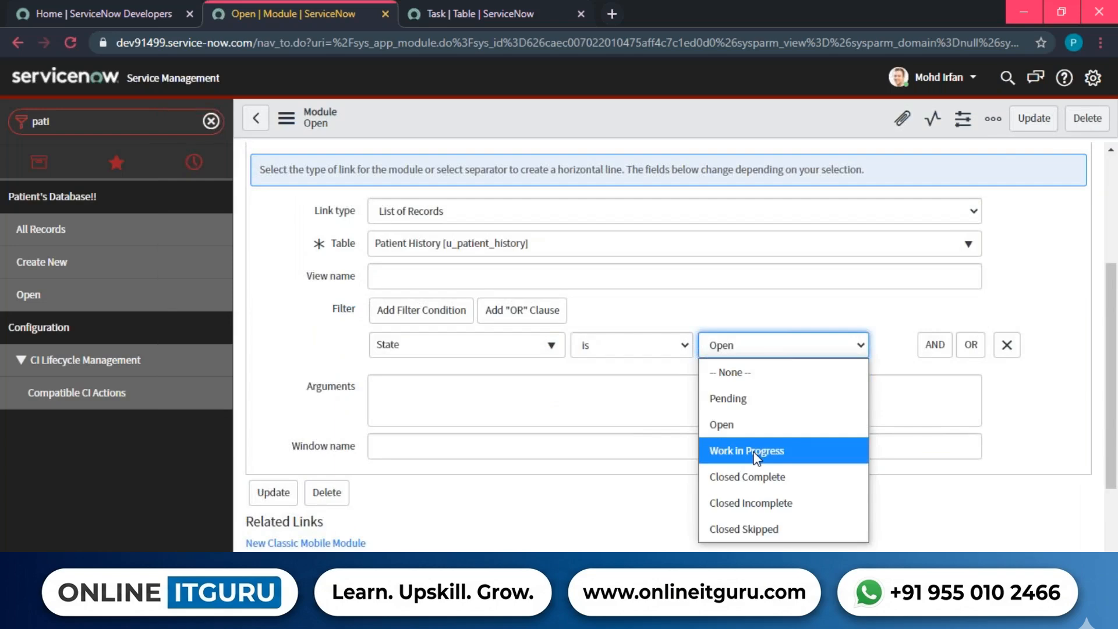
{"action": "left_click", "coordinate": [751, 478]}
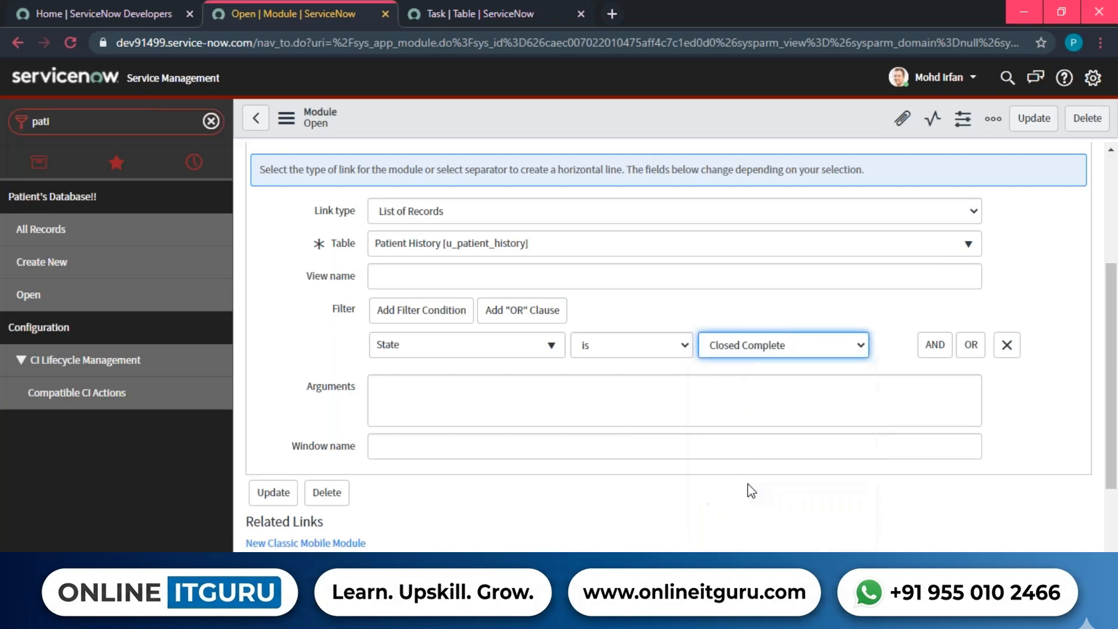
Step: Change the module's title to Closed Complete
{"action": "scroll", "coordinate": [752, 491], "scroll_direction": "up", "scroll_amount": 4}
{"action": "double_click", "coordinate": [447, 181]}
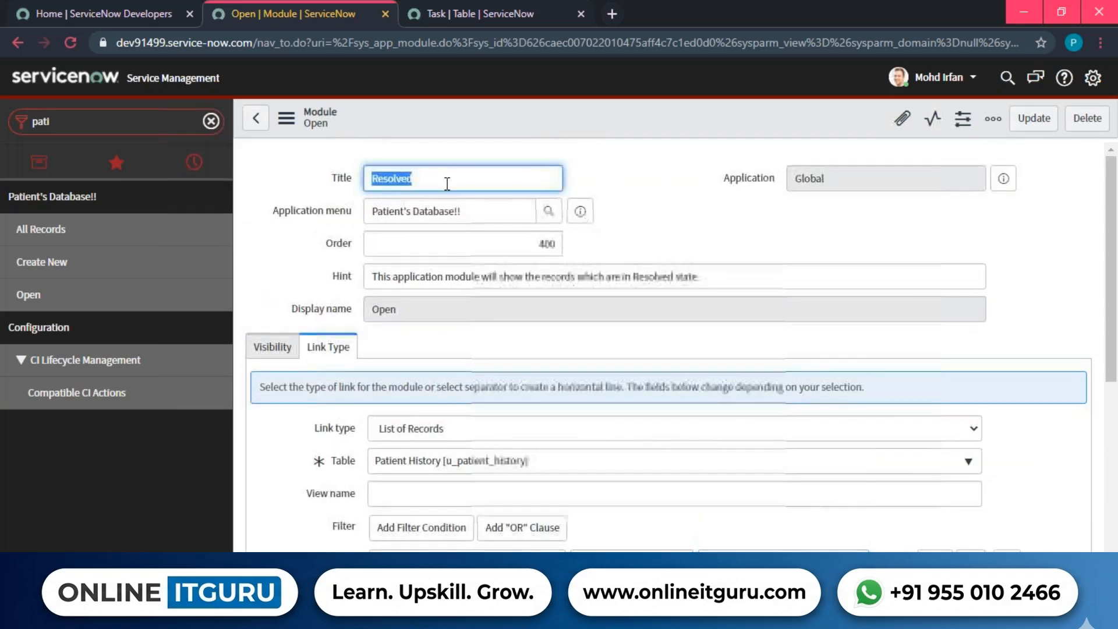
{"action": "type", "text": "Closed COmp"}
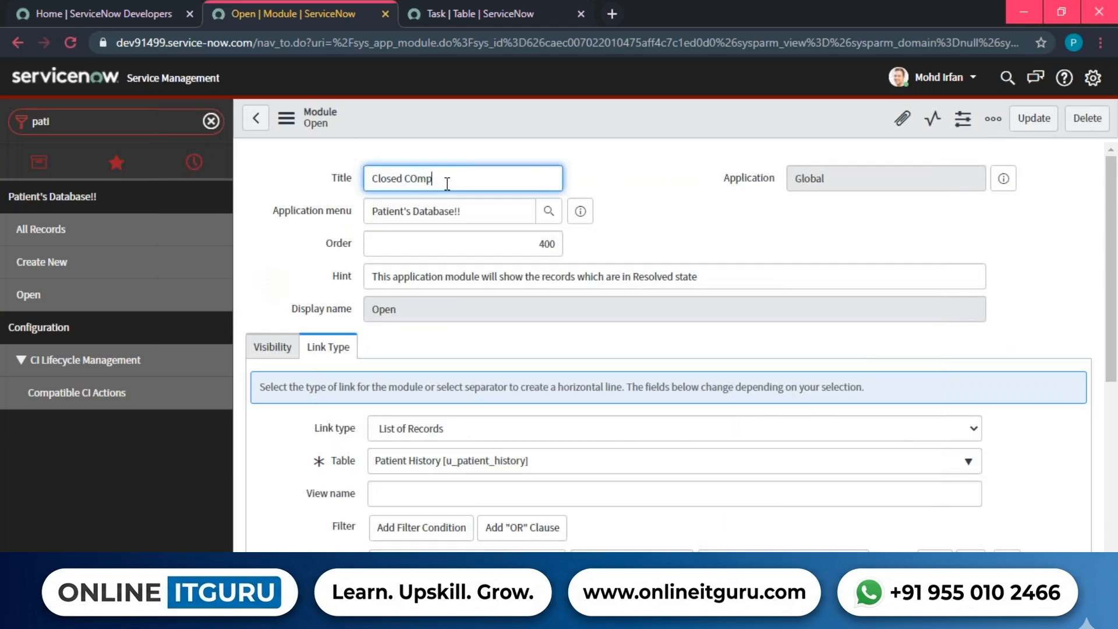
{"action": "key", "text": "BackSpace"}
{"action": "key", "text": "BackSpace"}
{"action": "key", "text": "BackSpace"}
{"action": "type", "text": "omplete"}
Step: Copy the title and use it to replace Resolved in the hint, so it reads Closed Complete state
{"action": "left_click_drag", "start_coordinate": [447, 184], "coordinate": [372, 181]}
{"action": "key", "text": "ctrl+c"}
{"action": "double_click", "coordinate": [653, 279]}
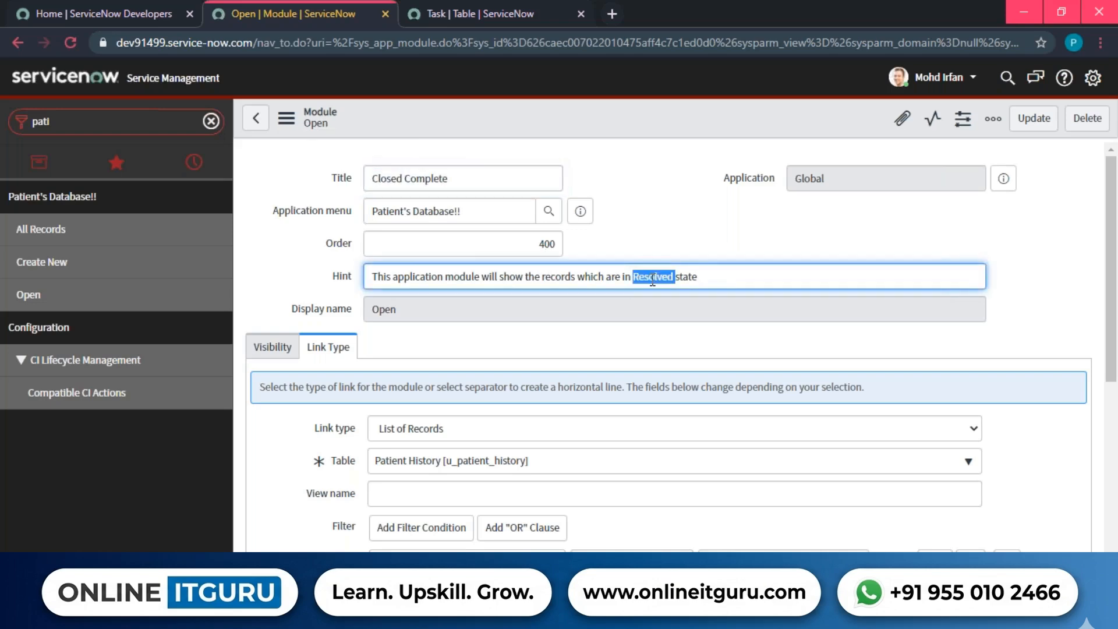
{"action": "key", "text": "ctrl+v"}
{"action": "left_click", "coordinate": [670, 233]}
Step: Review the visibility and link type settings, and save the edited form as a separate module with Insert and Stay
{"action": "scroll", "coordinate": [670, 233], "scroll_direction": "down", "scroll_amount": 2}
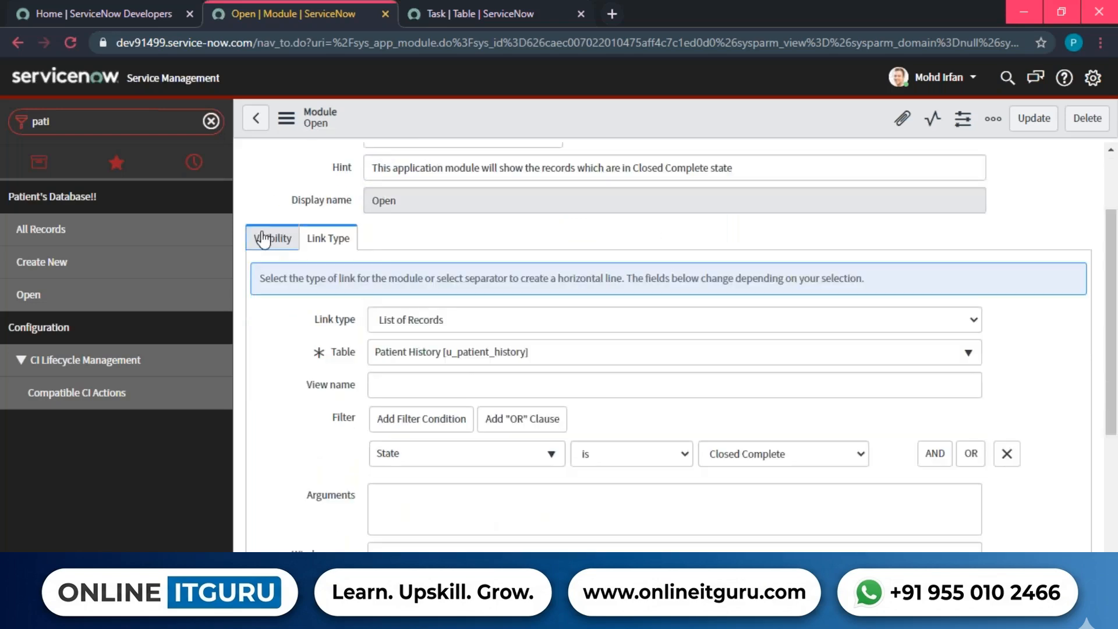
{"action": "left_click", "coordinate": [264, 239]}
{"action": "left_click", "coordinate": [329, 240]}
{"action": "scroll", "coordinate": [647, 408], "scroll_direction": "down", "scroll_amount": 3}
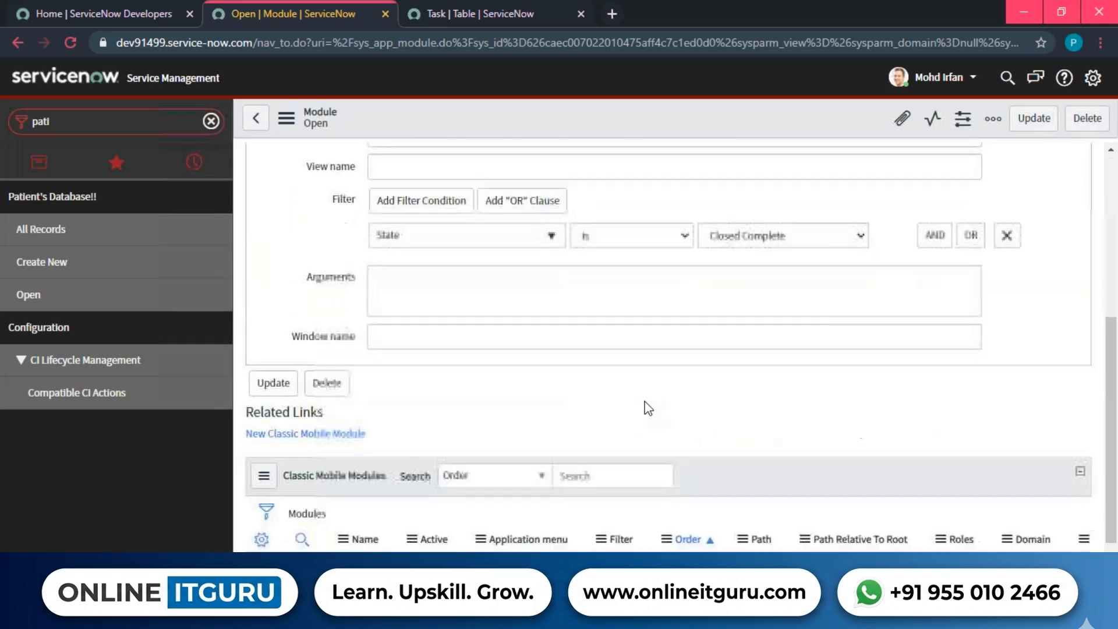
{"action": "scroll", "coordinate": [691, 297], "scroll_direction": "up", "scroll_amount": 3}
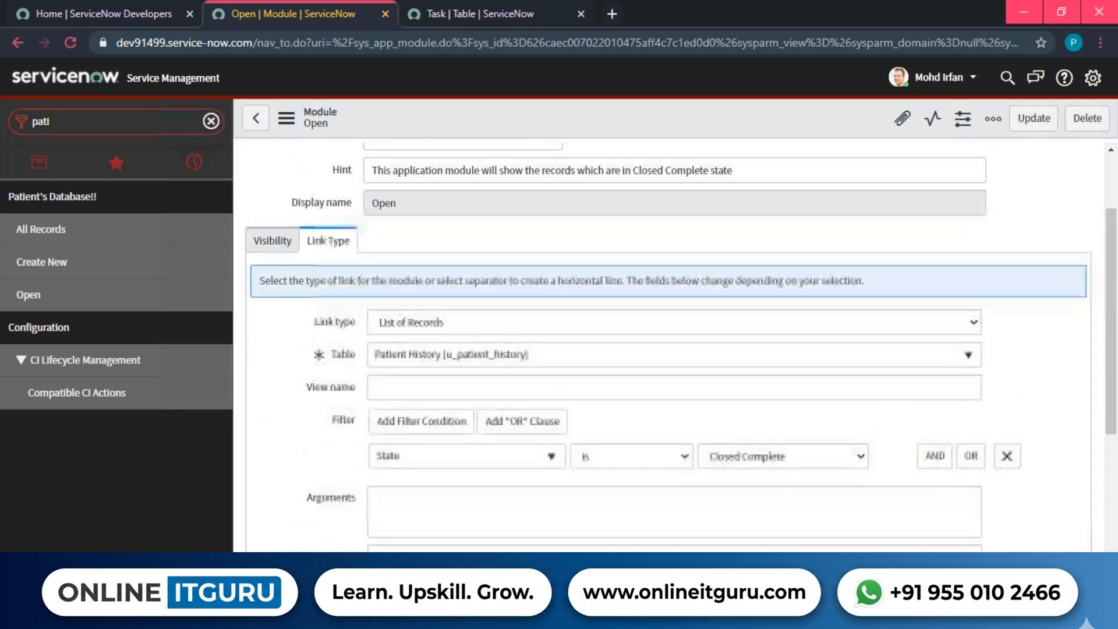
{"action": "scroll", "coordinate": [666, 232], "scroll_direction": "up", "scroll_amount": 2}
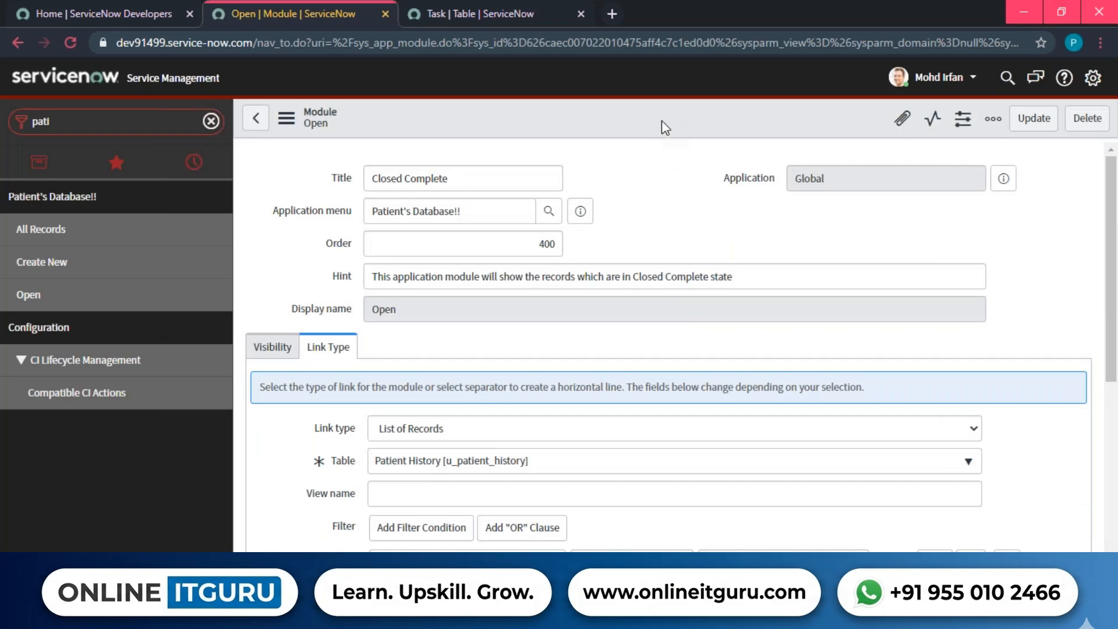
{"action": "left_click", "coordinate": [675, 177]}
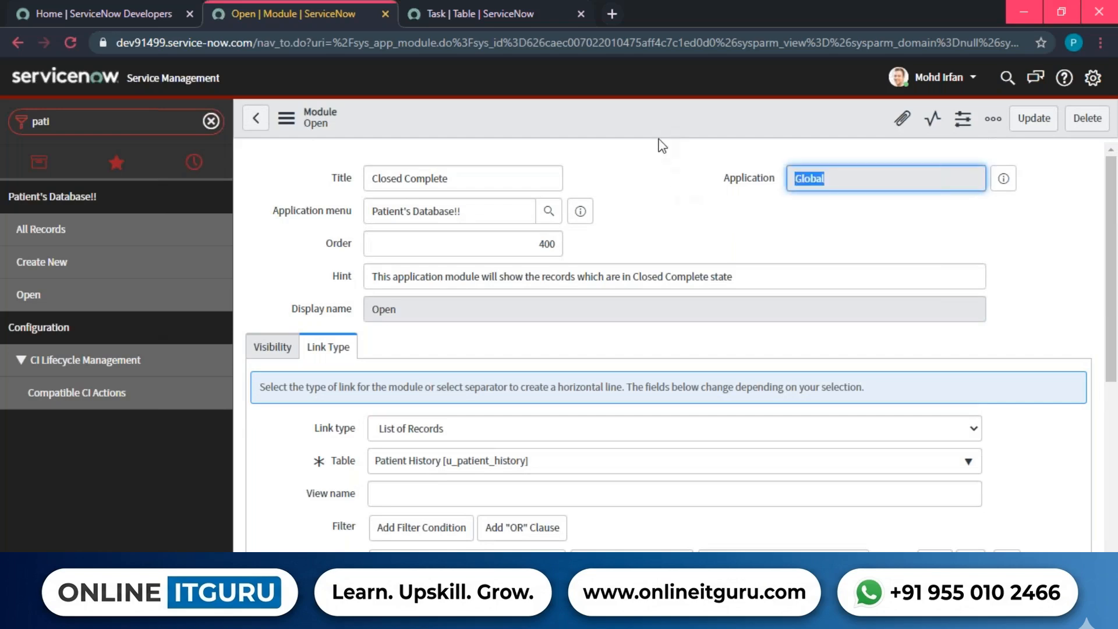
{"action": "right_click", "coordinate": [662, 117]}
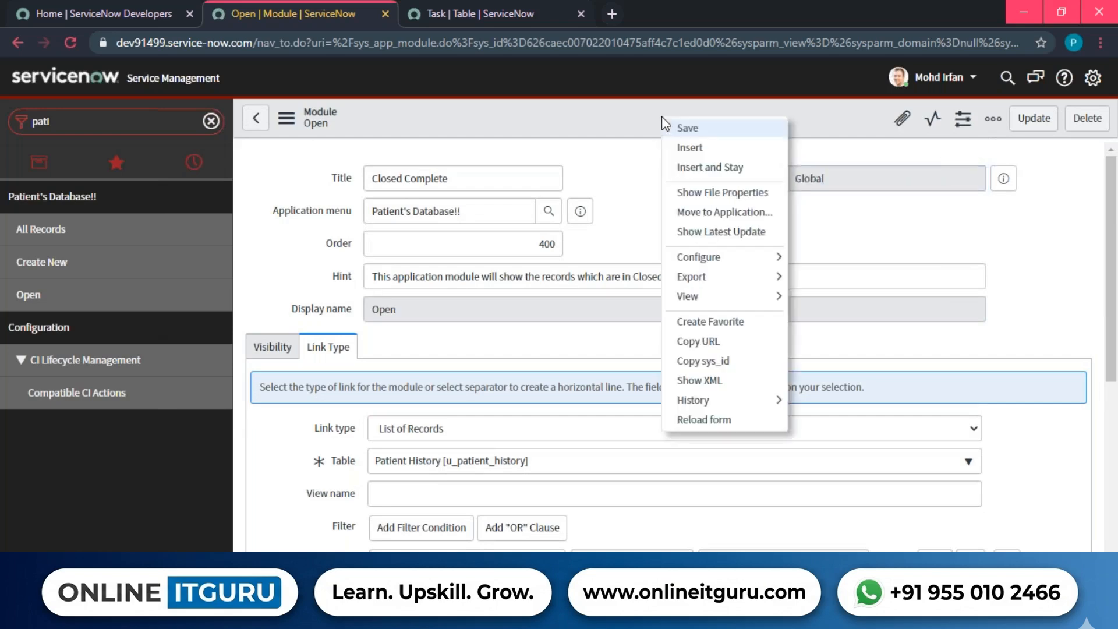
{"action": "left_click", "coordinate": [710, 169]}
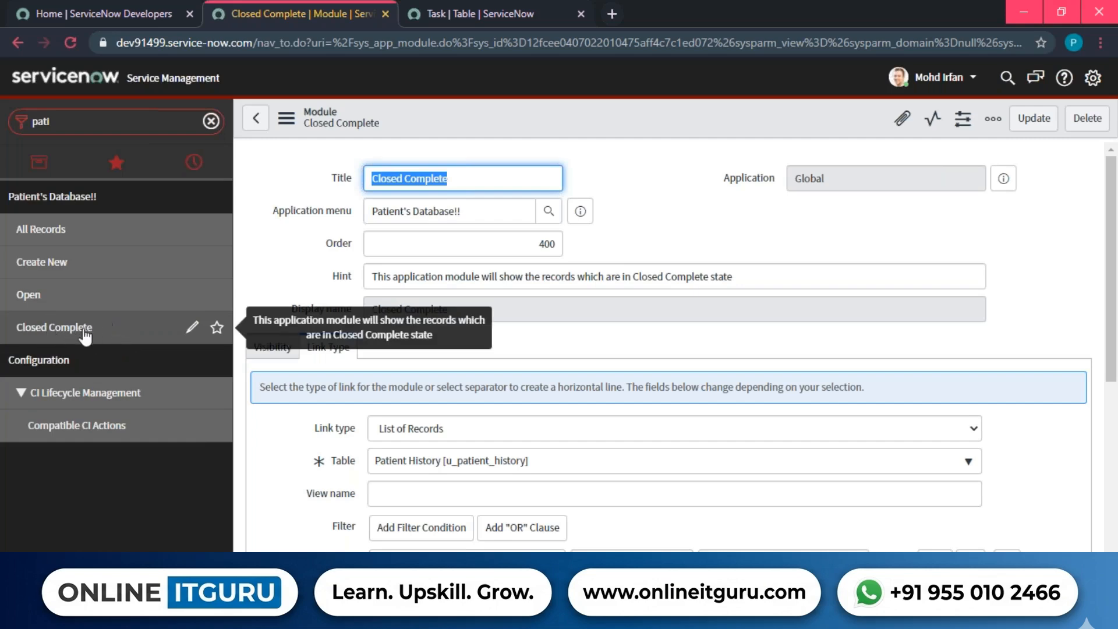
{"action": "left_click", "coordinate": [644, 251]}
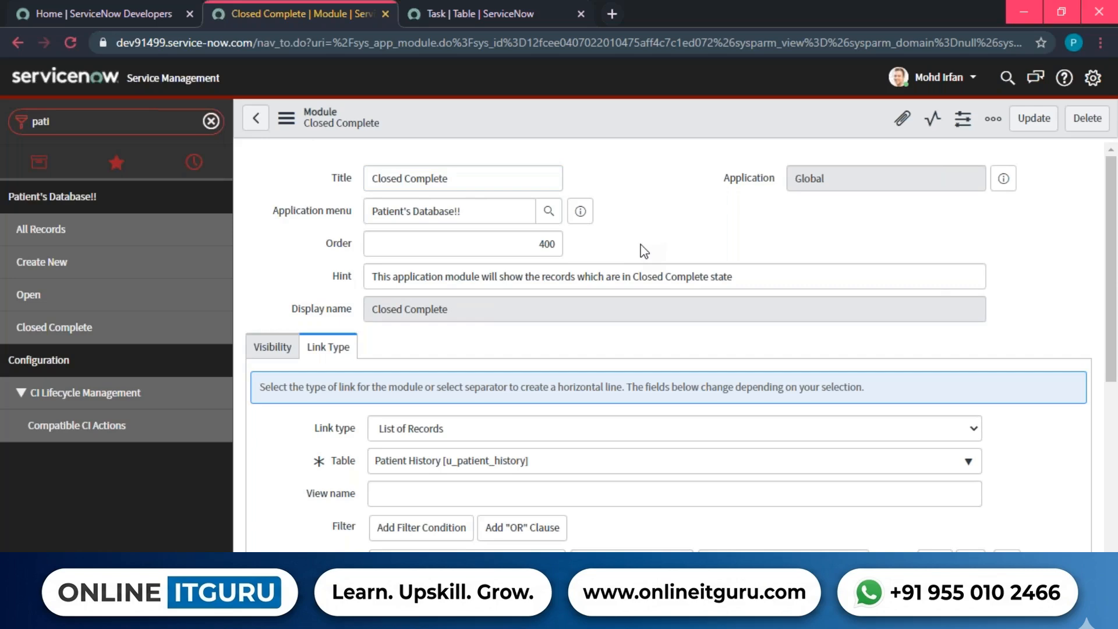
Step: Check the requirement list in Paint and change the module form's title to Work in Progress
{"action": "key", "text": "alt+Tab"}
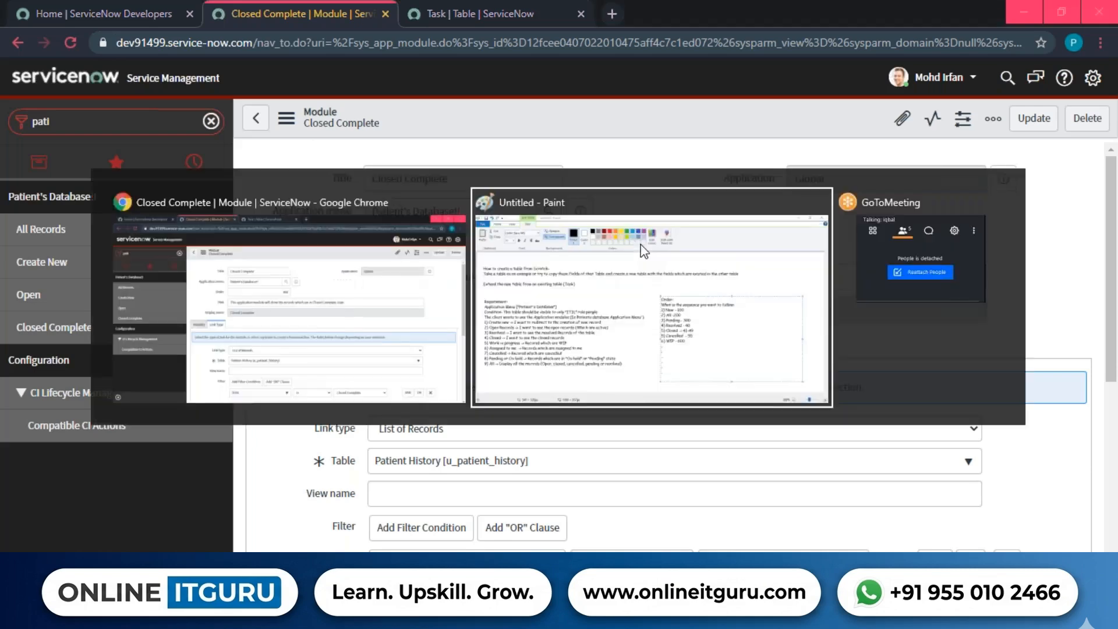
{"action": "key", "text": "alt+Tab"}
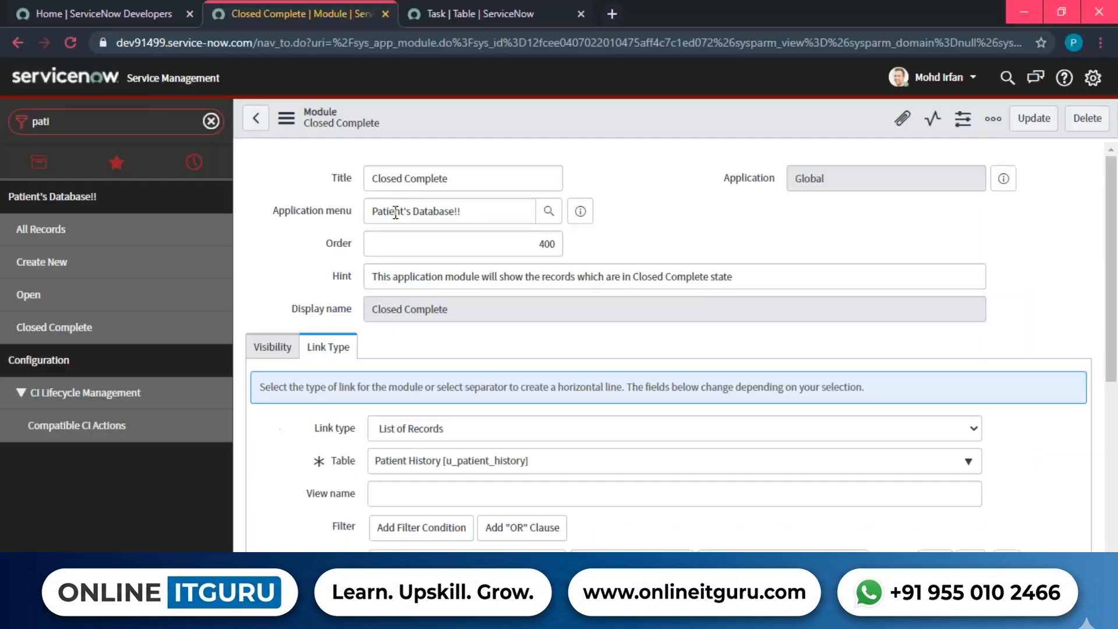
{"action": "double_click", "coordinate": [408, 182]}
{"action": "key", "text": "ctrl+a"}
{"action": "type", "text": "Work in Progres"}
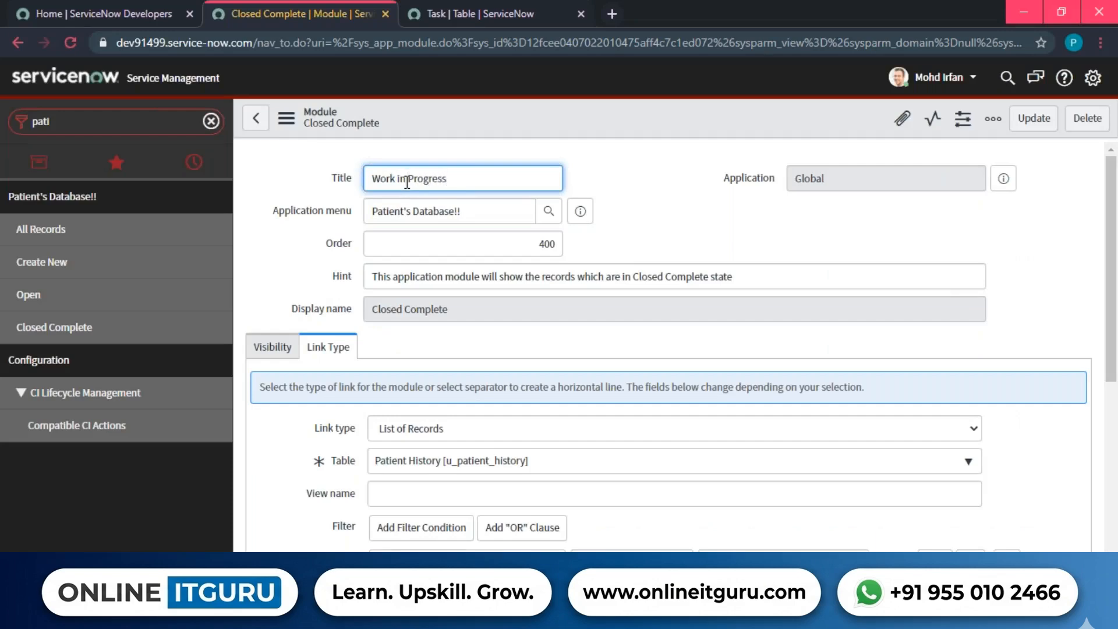
{"action": "type", "text": "s"}
Step: Copy the title and use it to replace Closed Complete in the hint, so it reads Work in Progress state
{"action": "key", "text": "ctrl+a"}
{"action": "key", "text": "ctrl+c"}
{"action": "left_click", "coordinate": [635, 276]}
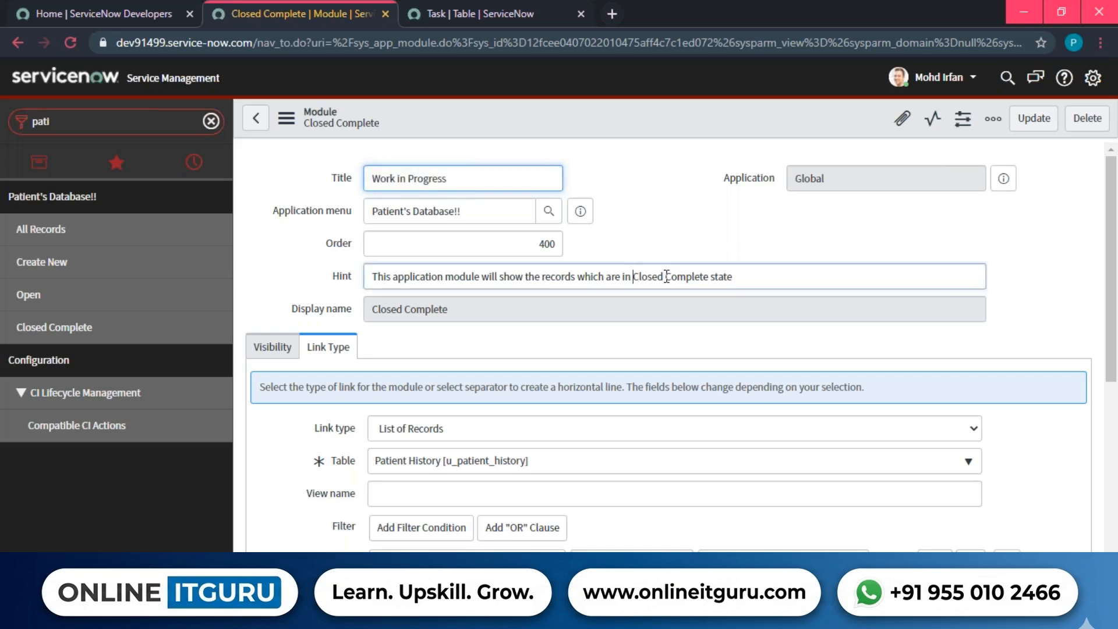
{"action": "left_click_drag", "start_coordinate": [666, 277], "coordinate": [709, 276]}
{"action": "key", "text": "ctrl+v"}
{"action": "left_click", "coordinate": [716, 217]}
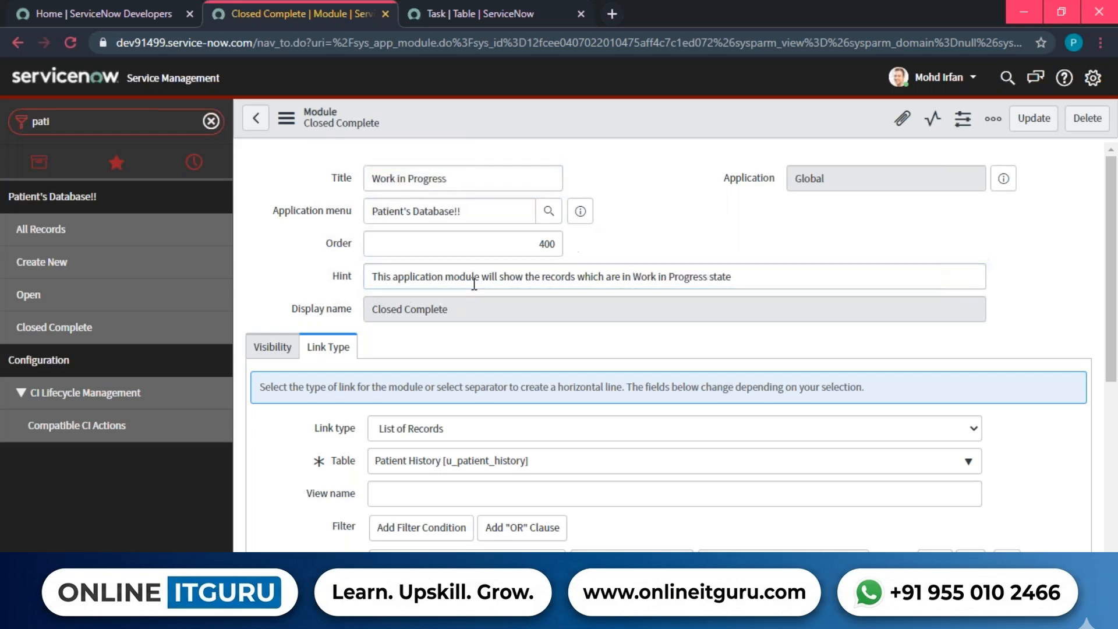
Step: Set the module's order to 500
{"action": "double_click", "coordinate": [527, 244]}
{"action": "type", "text": "500"}
{"action": "key", "text": "Tab"}
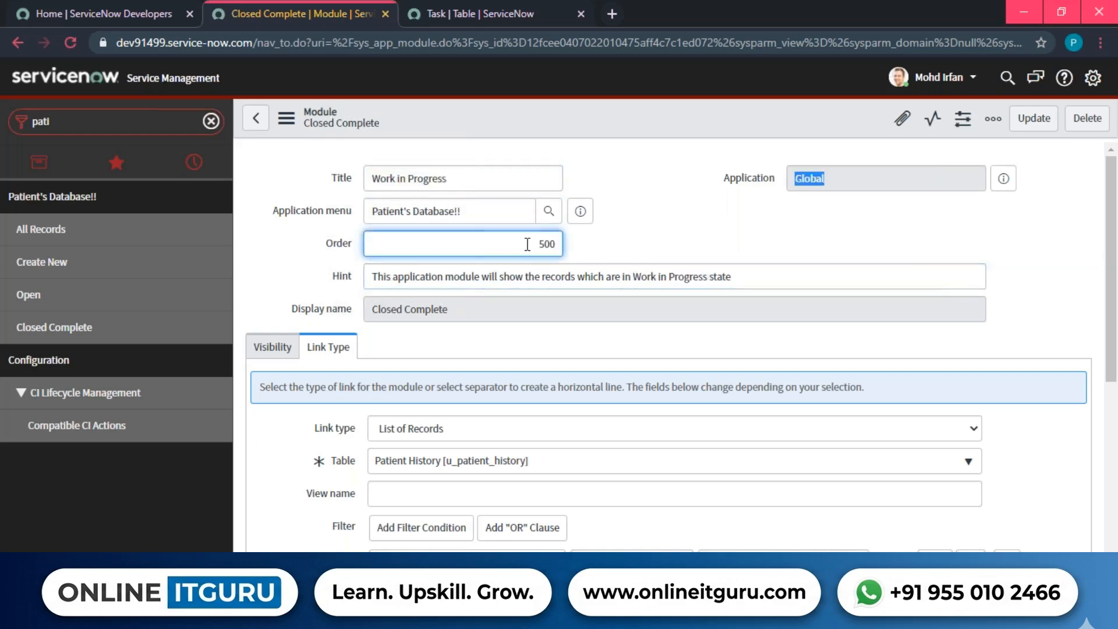
Step: Set the module's State filter value to Work in Progress and save the form as a separate module with Insert and Stay
{"action": "scroll", "coordinate": [431, 377], "scroll_direction": "down", "scroll_amount": 4}
{"action": "left_click", "coordinate": [722, 351]}
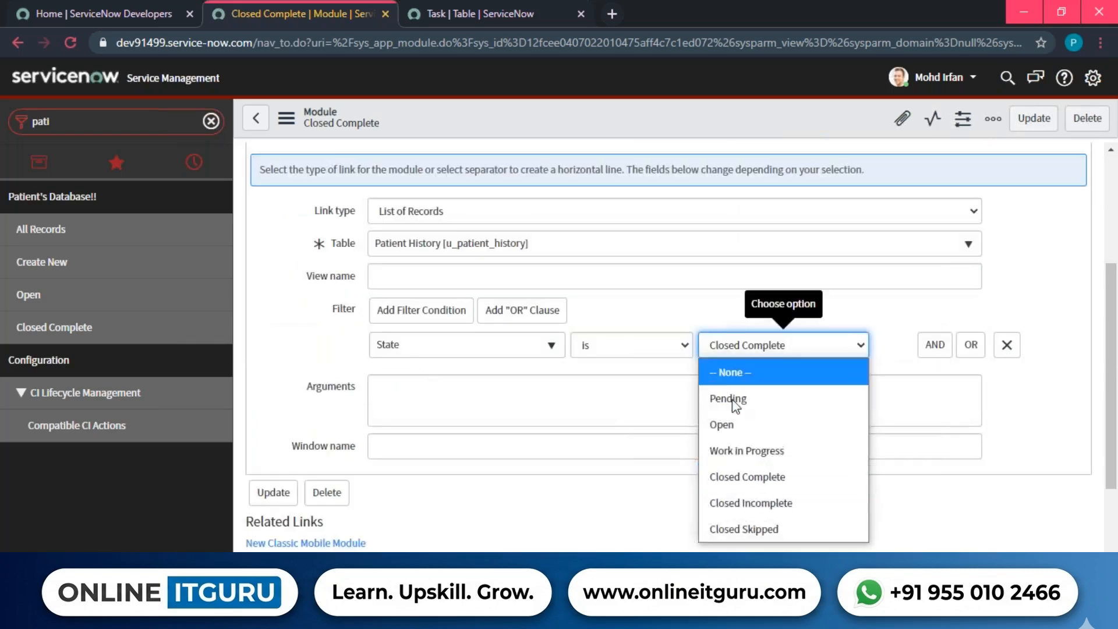
{"action": "left_click", "coordinate": [739, 448]}
{"action": "scroll", "coordinate": [522, 365], "scroll_direction": "up", "scroll_amount": 5}
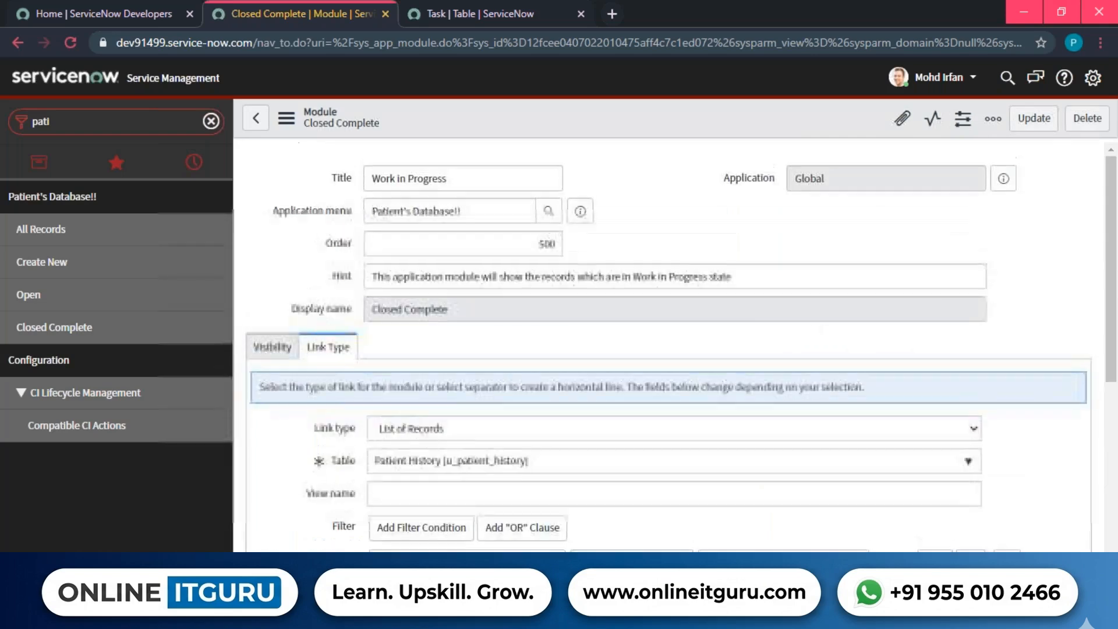
{"action": "right_click", "coordinate": [643, 114]}
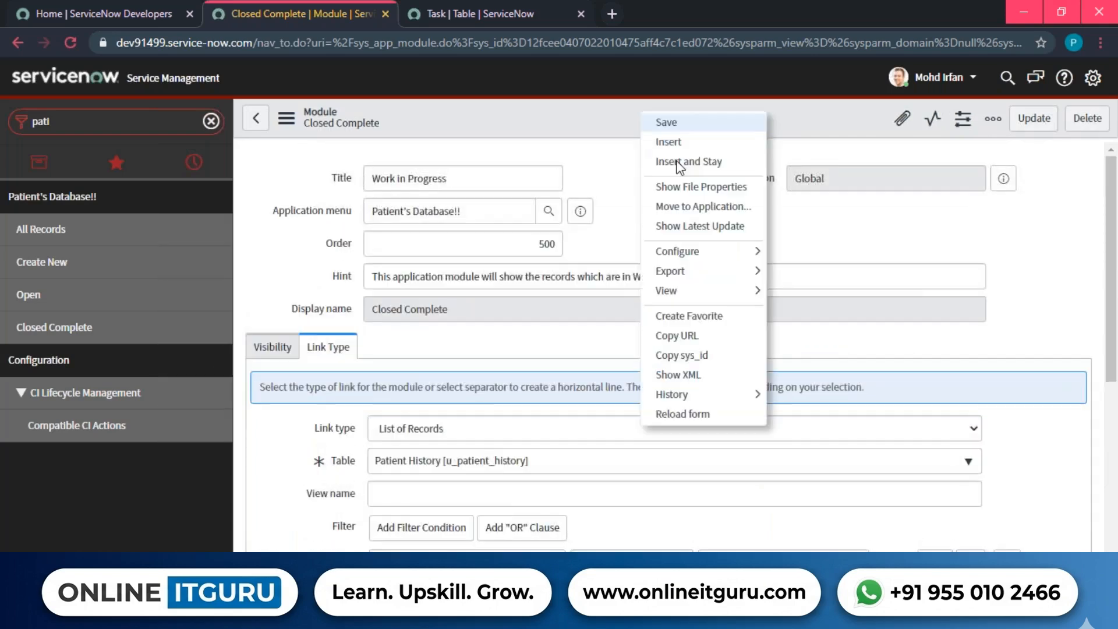
{"action": "left_click", "coordinate": [706, 163]}
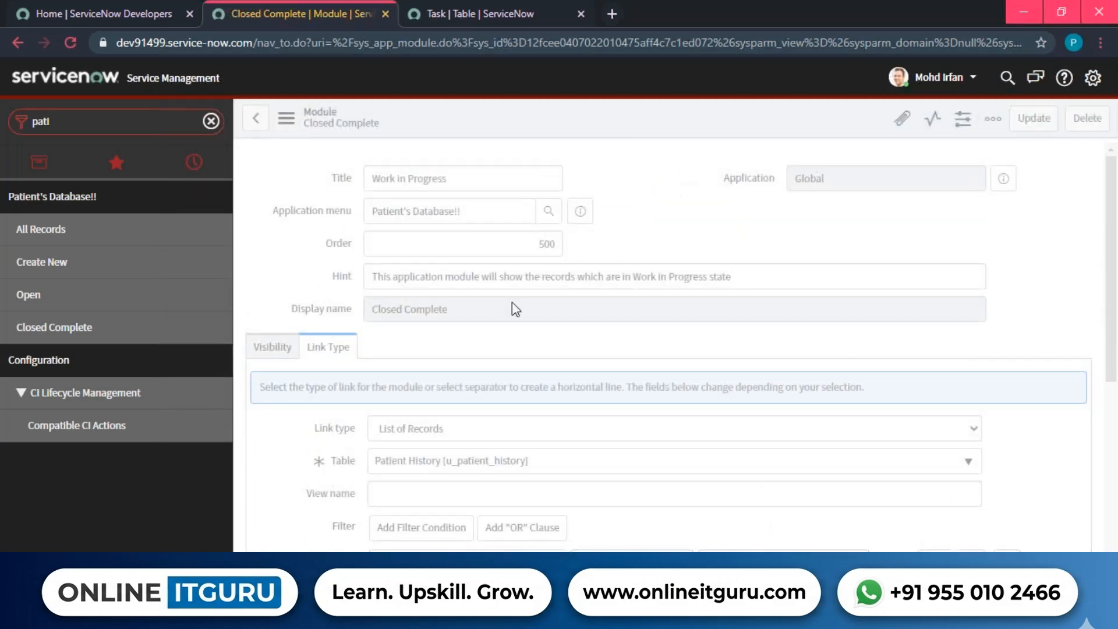
Step: Check the requirement list in Paint and change the module form's title to "Assinged to me"
{"action": "key", "text": "alt+Tab"}
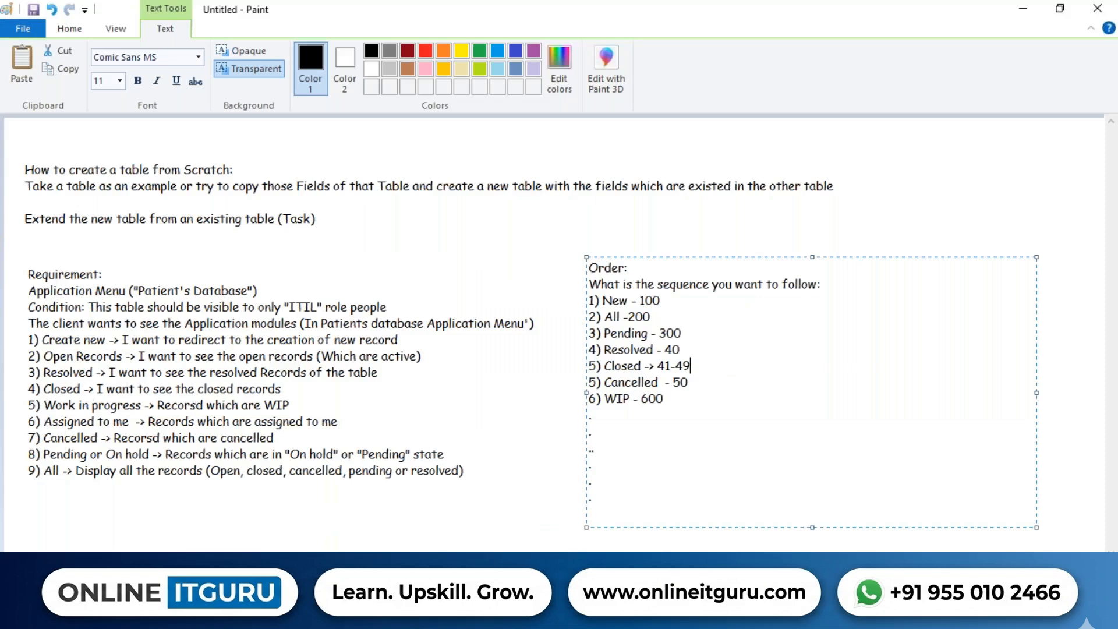
{"action": "key", "text": "alt+Tab"}
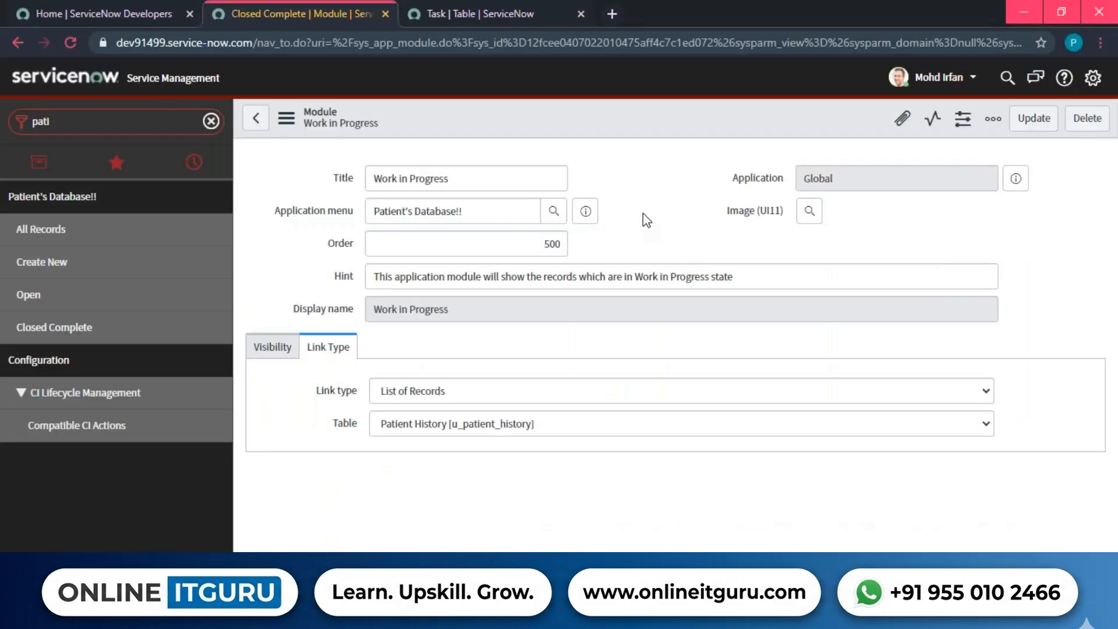
{"action": "triple_click", "coordinate": [498, 181]}
{"action": "type", "text": "A"}
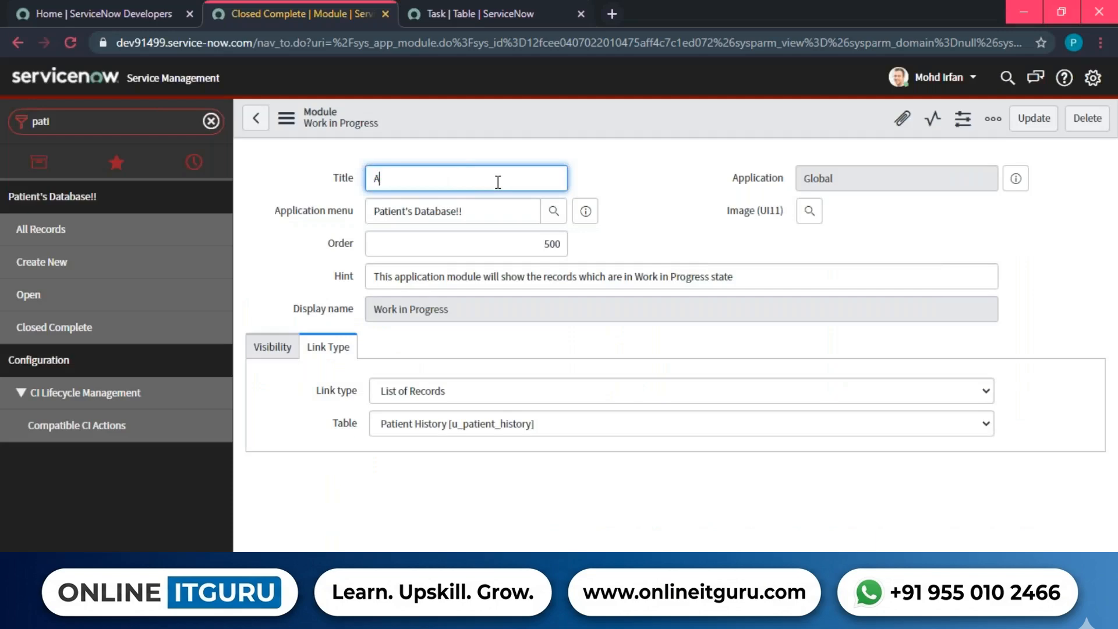
{"action": "type", "text": "ssinged to me"}
{"action": "key", "text": "Tab"}
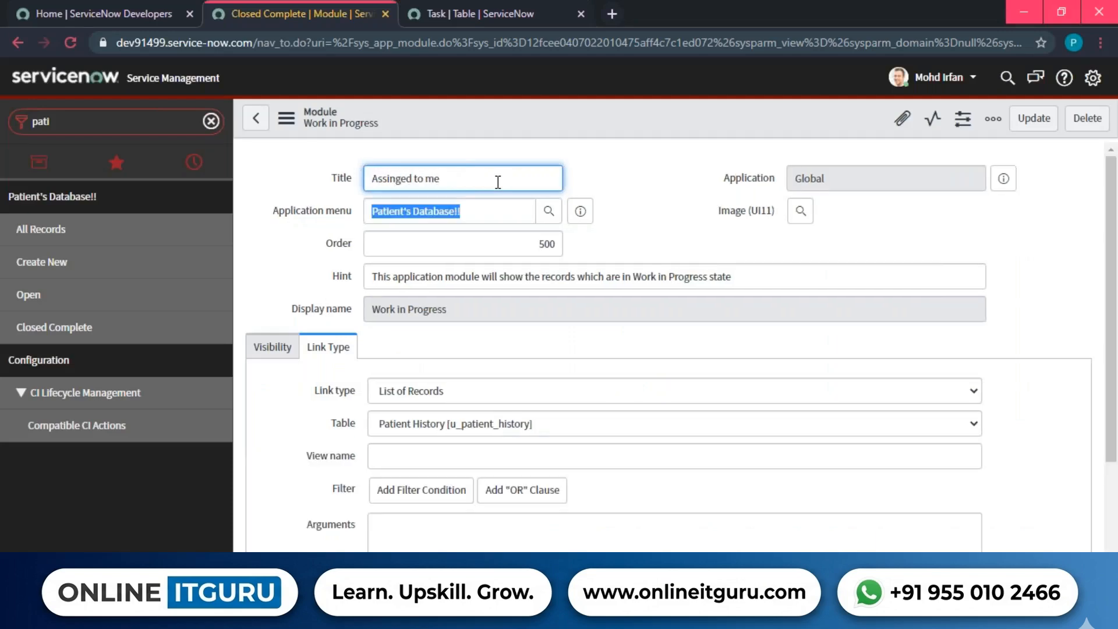
{"action": "key", "text": "Tab"}
{"action": "left_click_drag", "start_coordinate": [498, 182], "coordinate": [361, 184]}
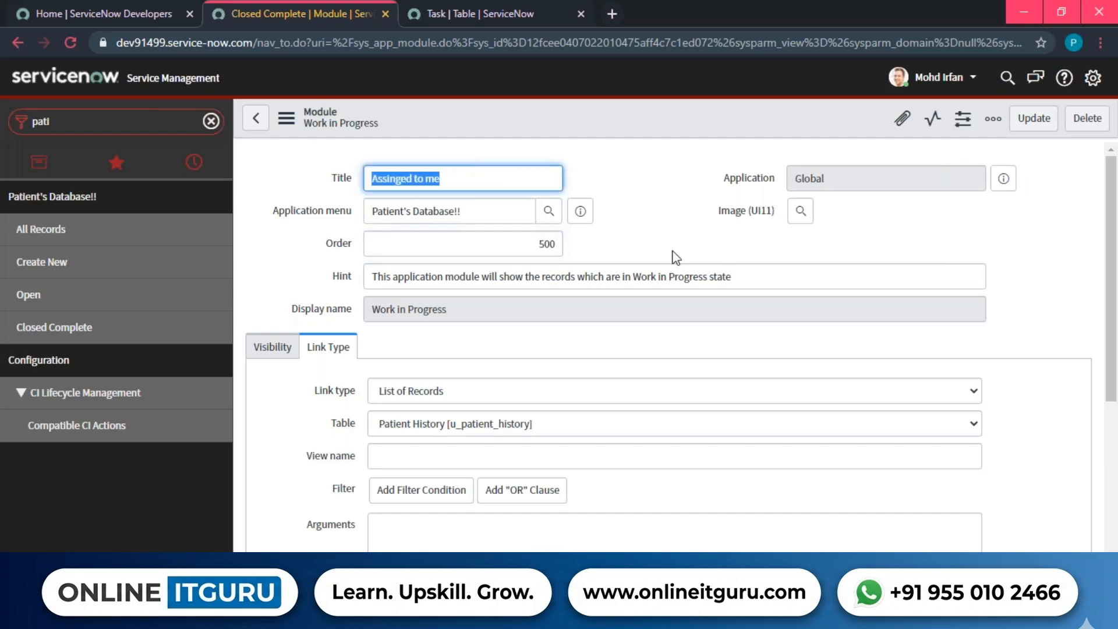
Step: Reword the end of the hint so it reads "records which are assigned to the current logged in user"
{"action": "left_click", "coordinate": [767, 279]}
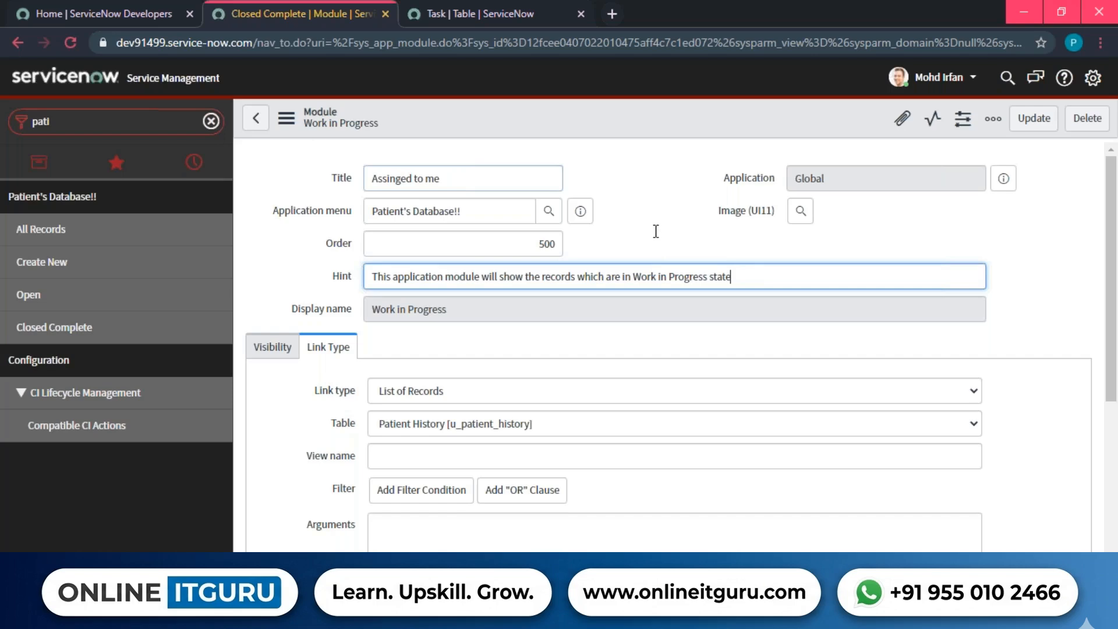
{"action": "left_click_drag", "start_coordinate": [733, 277], "coordinate": [514, 277]}
{"action": "left_click", "coordinate": [692, 255]}
{"action": "left_click_drag", "start_coordinate": [731, 277], "coordinate": [605, 276]}
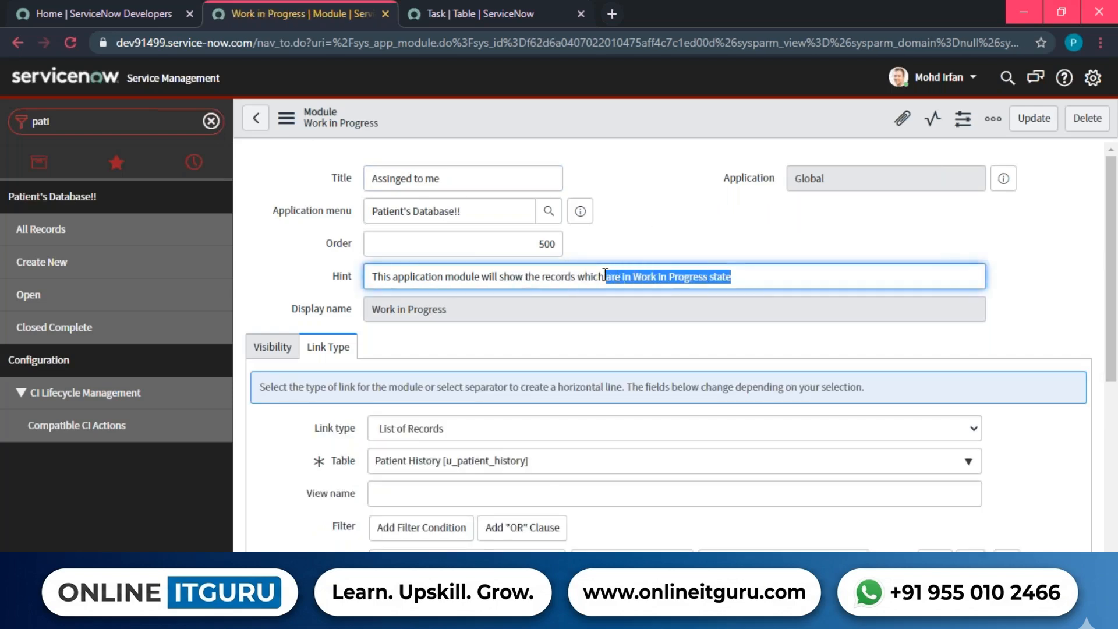
{"action": "type", "text": "are a"}
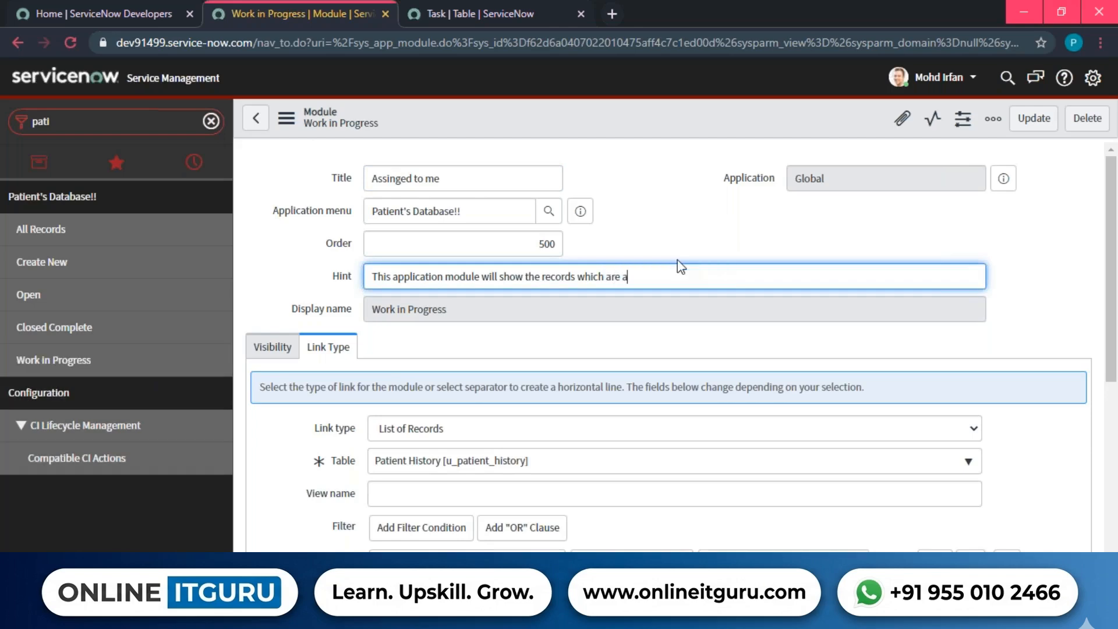
{"action": "type", "text": "ssigned to the current logged in us"}
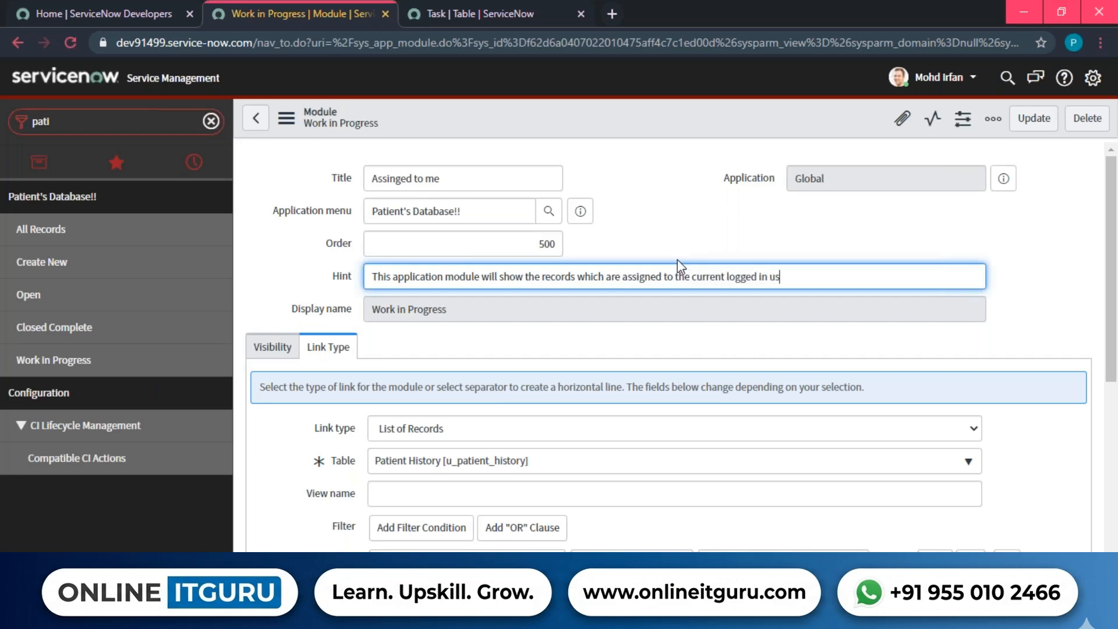
{"action": "type", "text": "er"}
{"action": "left_click", "coordinate": [699, 216]}
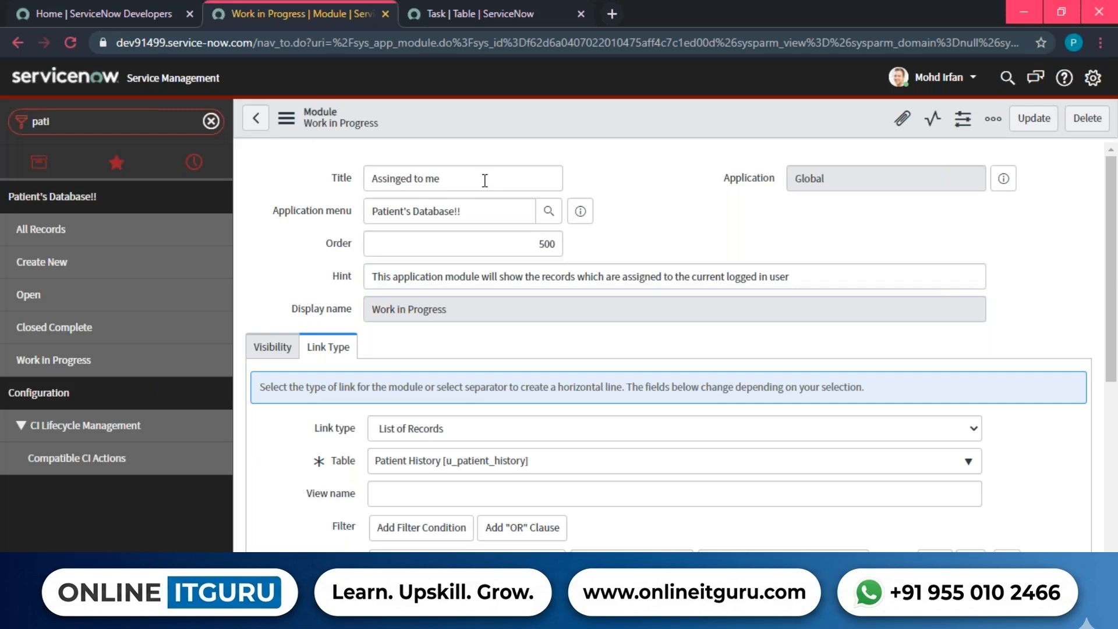
Step: Set the module's order to 600
{"action": "left_click_drag", "start_coordinate": [815, 278], "coordinate": [686, 283]}
{"action": "double_click", "coordinate": [547, 245]}
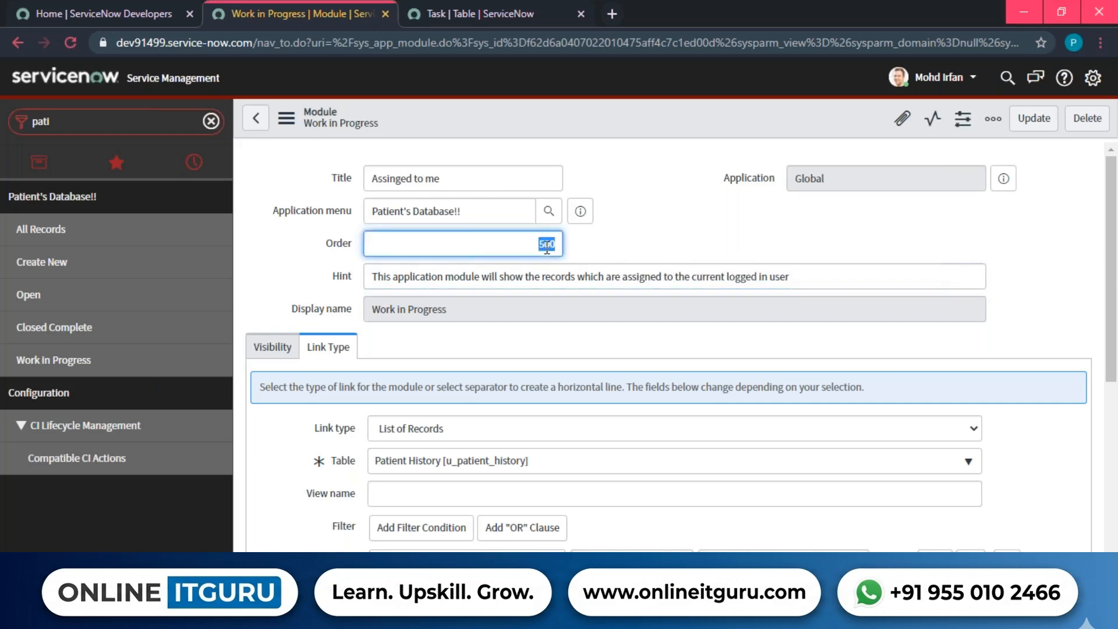
{"action": "type", "text": "600"}
{"action": "left_click", "coordinate": [719, 237]}
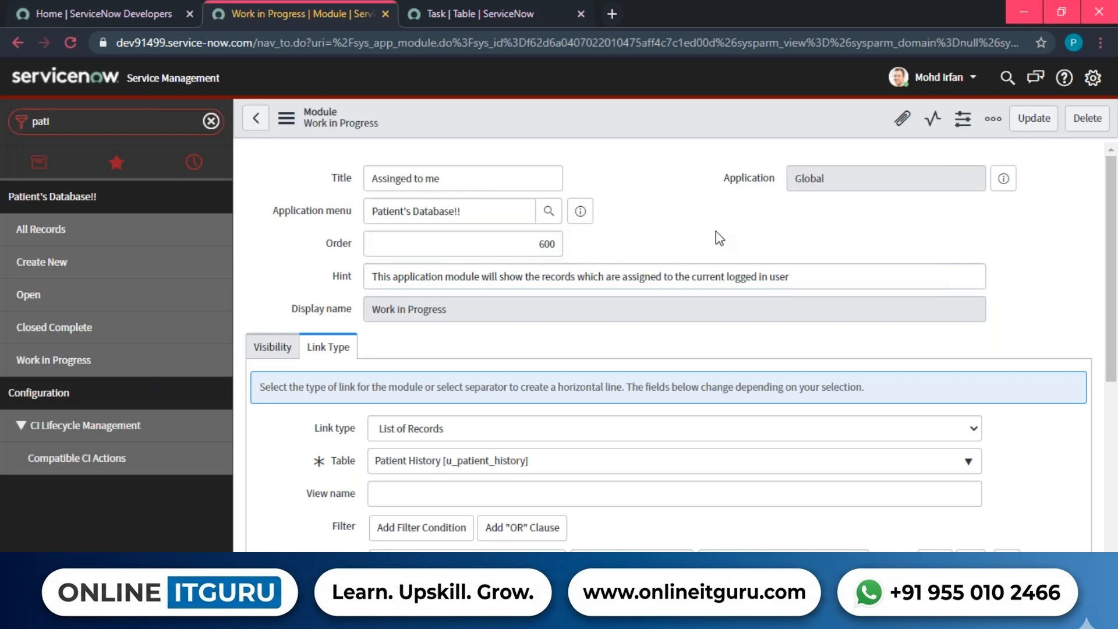
Step: Change the filter condition's field from State to Assigned to
{"action": "scroll", "coordinate": [720, 237], "scroll_direction": "down", "scroll_amount": 4}
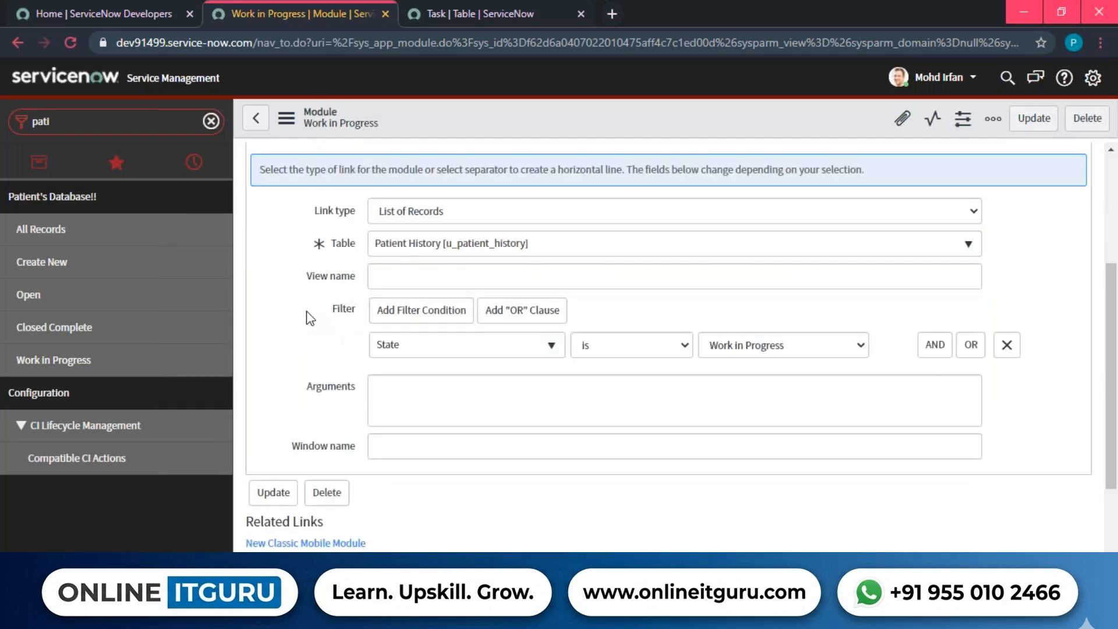
{"action": "scroll", "coordinate": [338, 419], "scroll_direction": "up", "scroll_amount": 4}
{"action": "scroll", "coordinate": [337, 419], "scroll_direction": "down", "scroll_amount": 2}
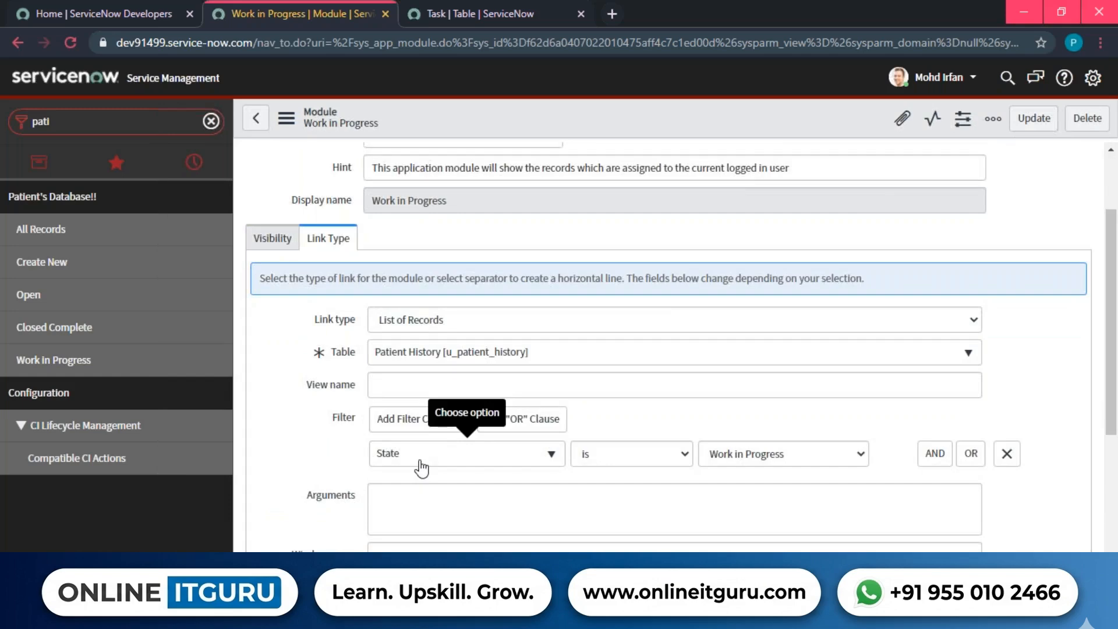
{"action": "scroll", "coordinate": [424, 466], "scroll_direction": "up", "scroll_amount": 2}
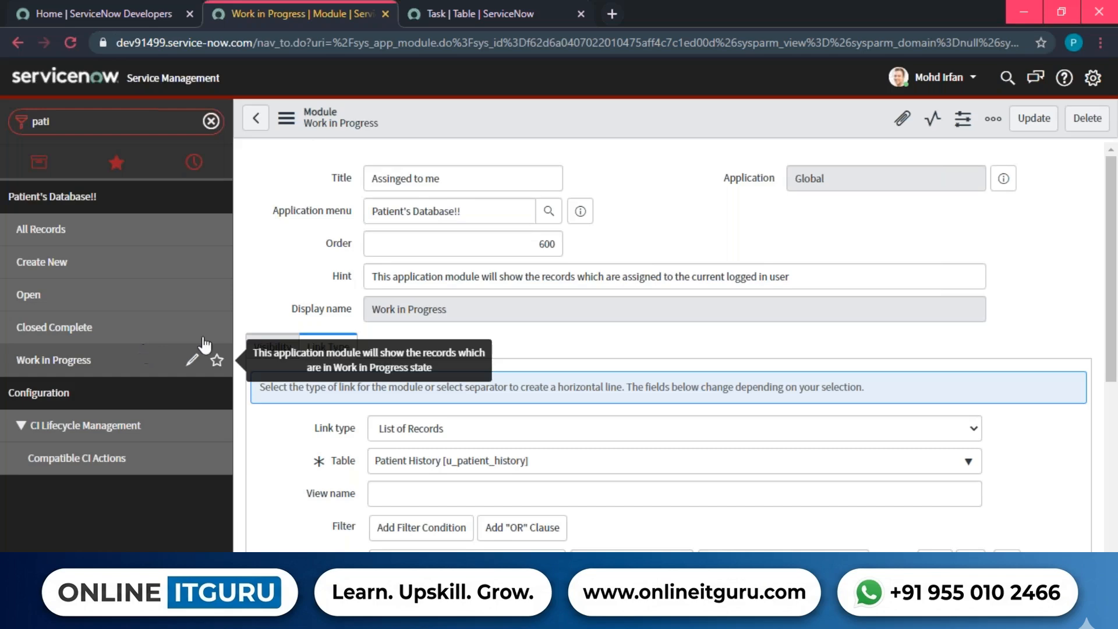
{"action": "scroll", "coordinate": [326, 233], "scroll_direction": "down", "scroll_amount": 5}
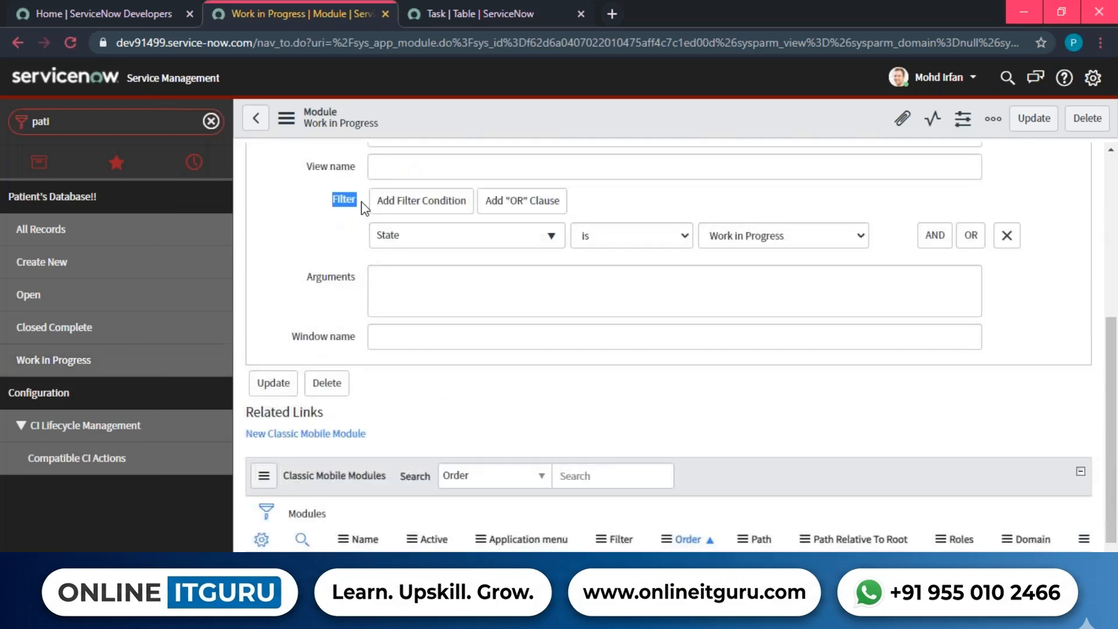
{"action": "left_click", "coordinate": [444, 238]}
{"action": "type", "text": "assigne"}
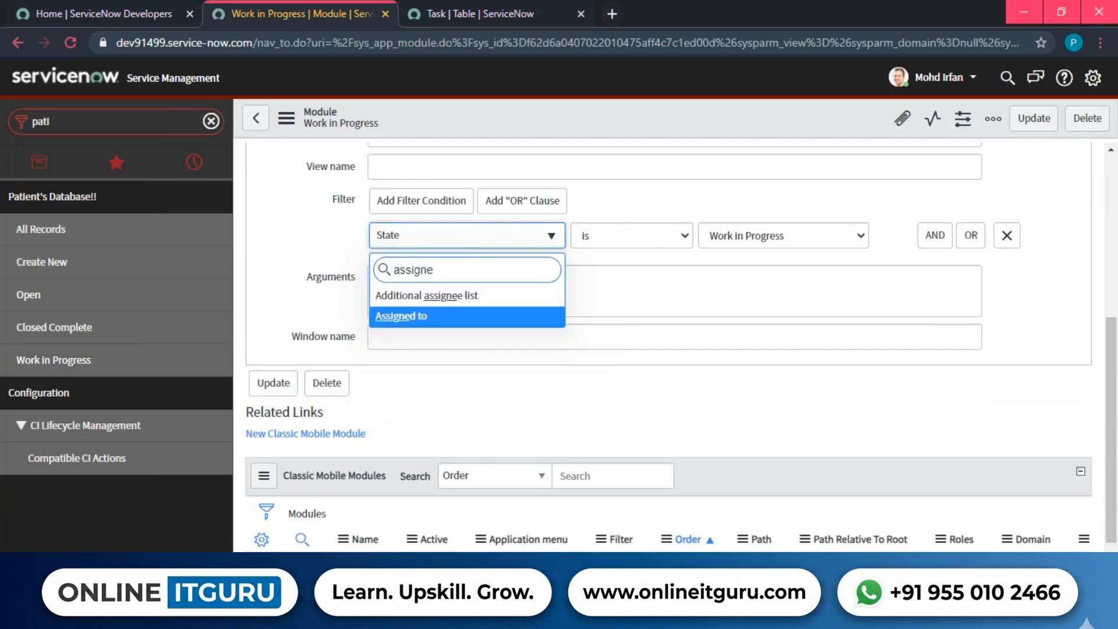
{"action": "key", "text": "Return"}
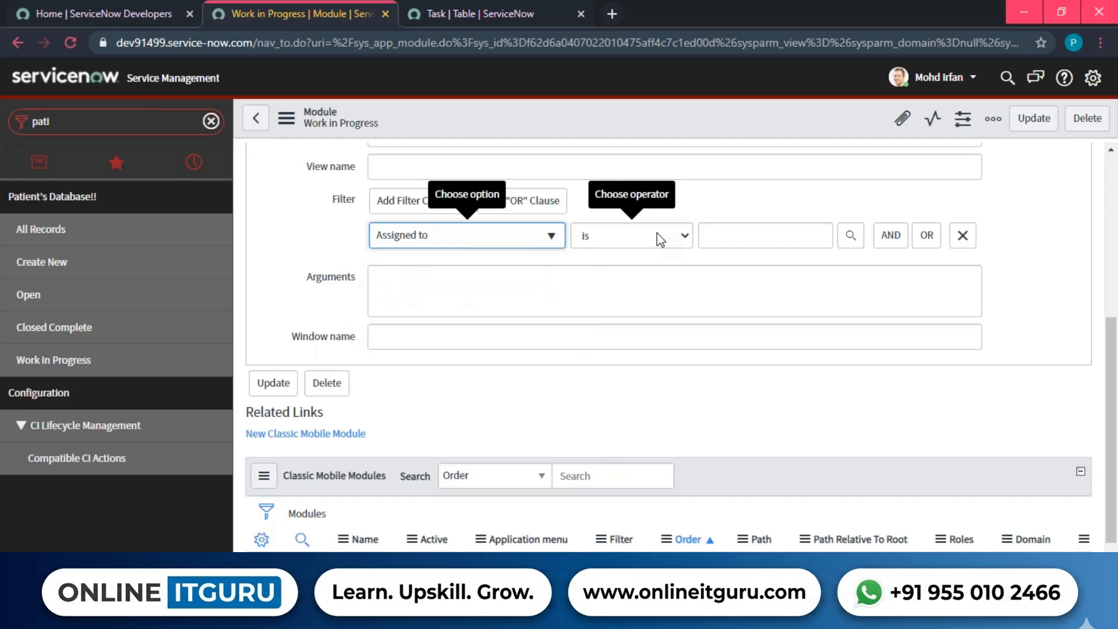
Step: Keep the filter operator at is and choose a specific person from the Users lookup as the Assigned to value
{"action": "left_click", "coordinate": [660, 238]}
{"action": "left_click", "coordinate": [646, 256]}
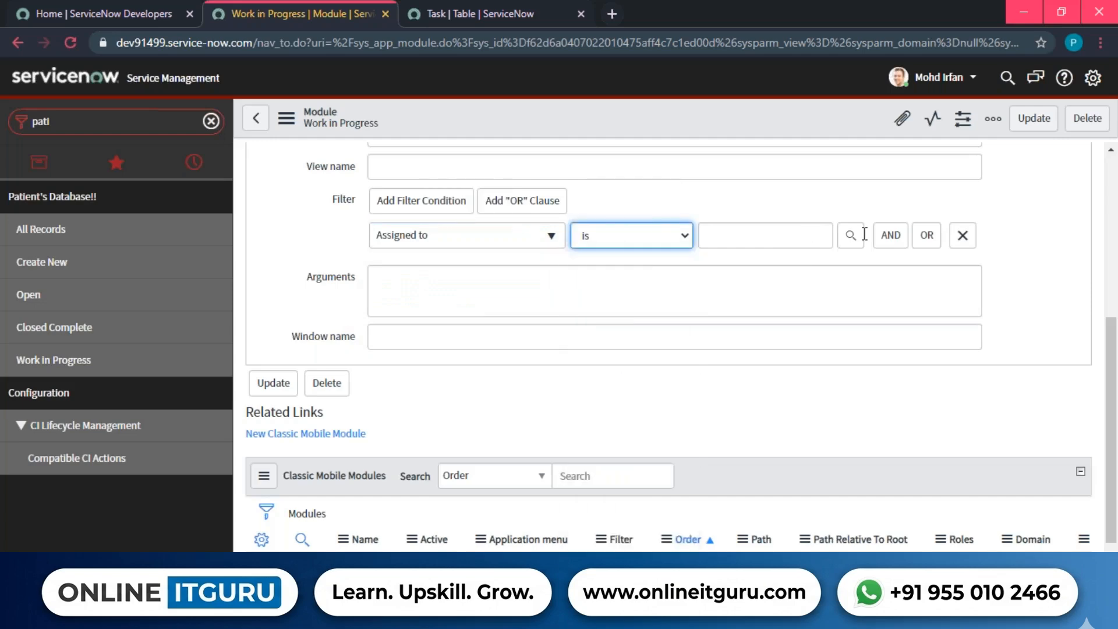
{"action": "left_click", "coordinate": [852, 235]}
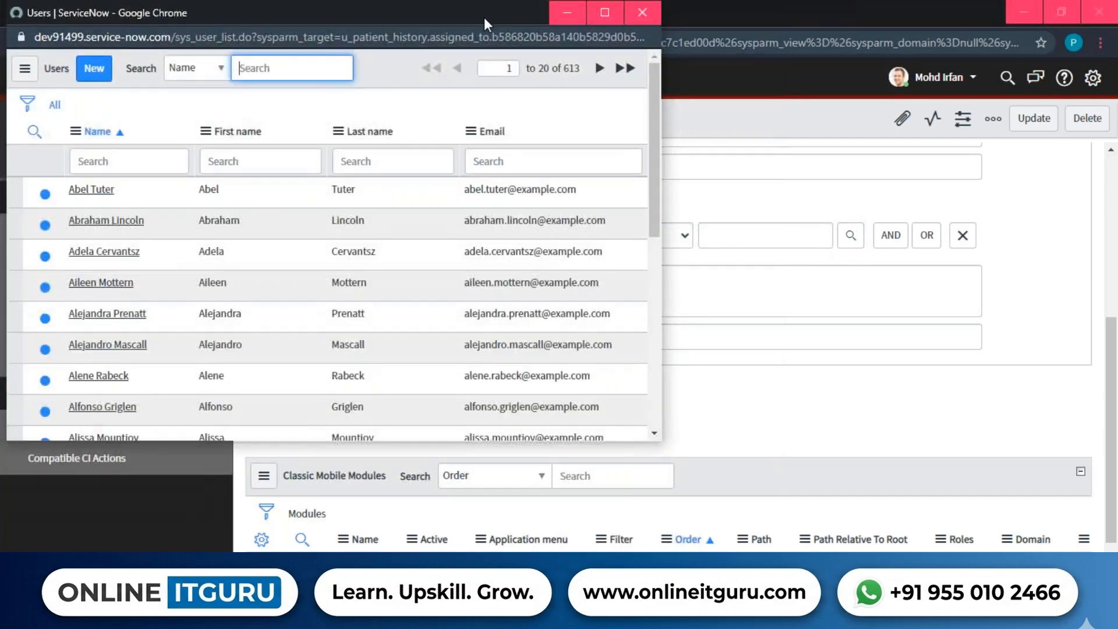
{"action": "left_click_drag", "start_coordinate": [484, 18], "coordinate": [510, 40]}
{"action": "left_click", "coordinate": [117, 211]}
{"action": "scroll", "coordinate": [681, 309], "scroll_direction": "up", "scroll_amount": 3}
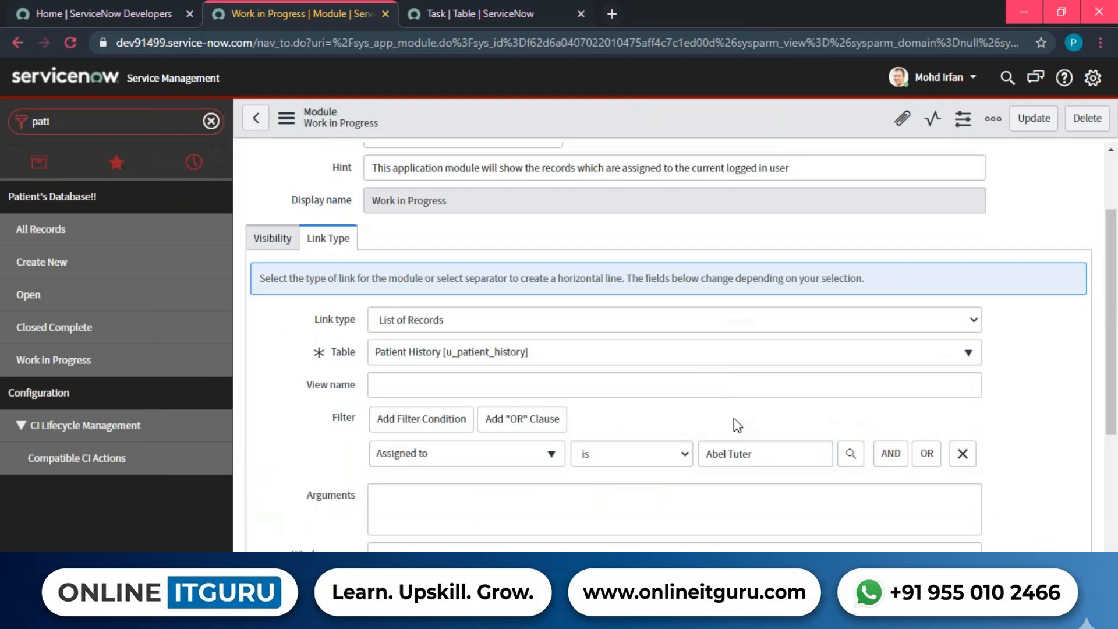
{"action": "left_click_drag", "start_coordinate": [779, 454], "coordinate": [708, 454]}
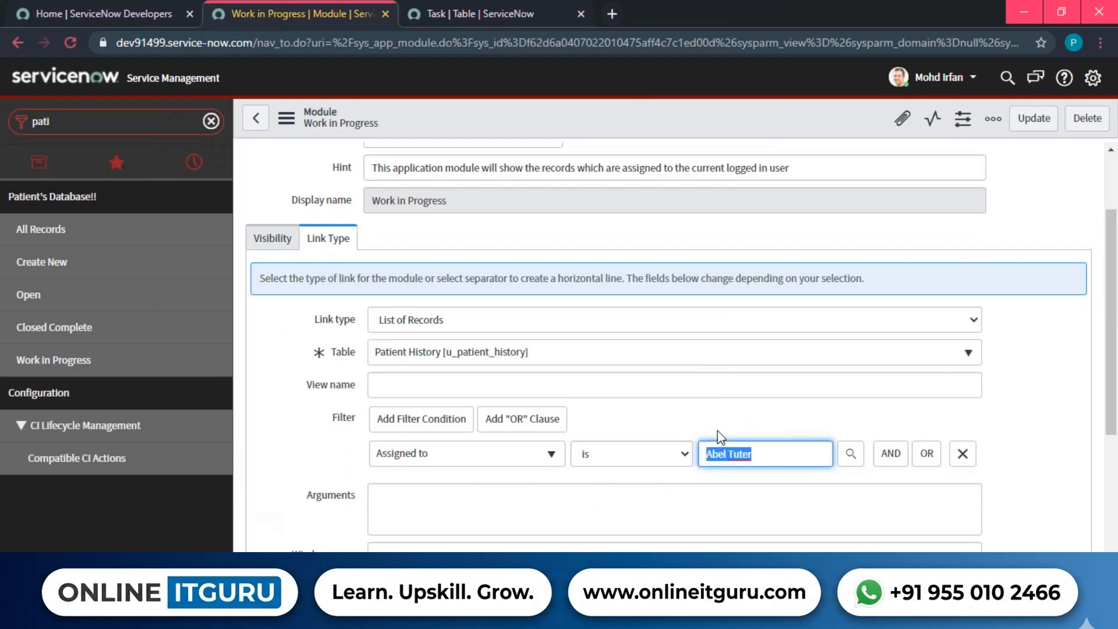
{"action": "left_click", "coordinate": [719, 434]}
{"action": "scroll", "coordinate": [670, 402], "scroll_direction": "down", "scroll_amount": 2}
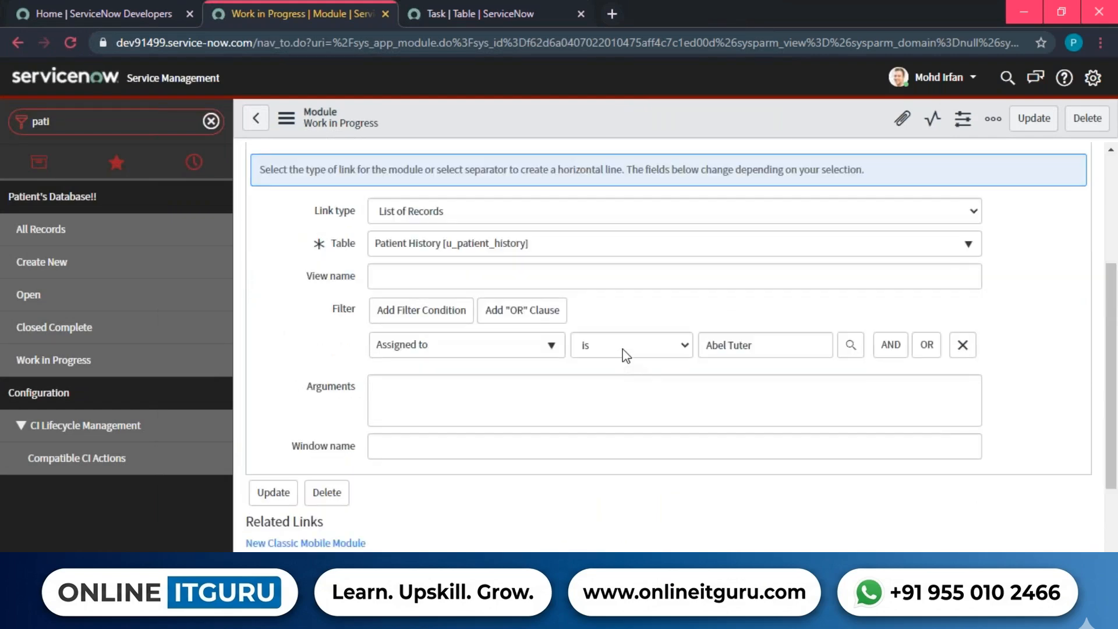
Step: Change the Assigned to filter's operator to is (dynamic) with Me as the value
{"action": "left_click", "coordinate": [625, 352]}
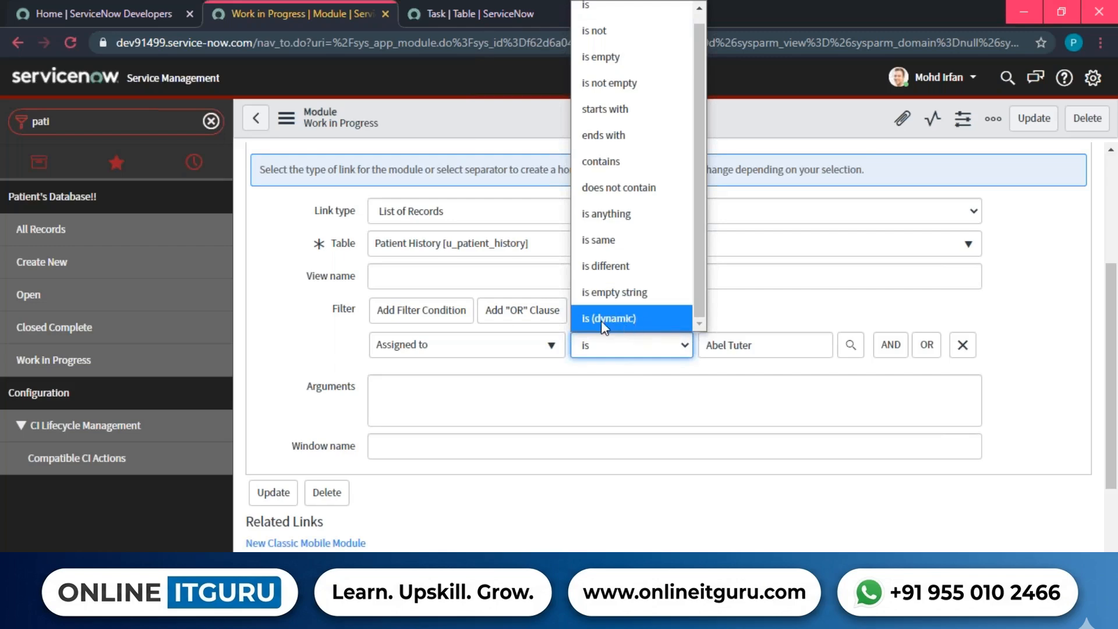
{"action": "key", "text": "Return"}
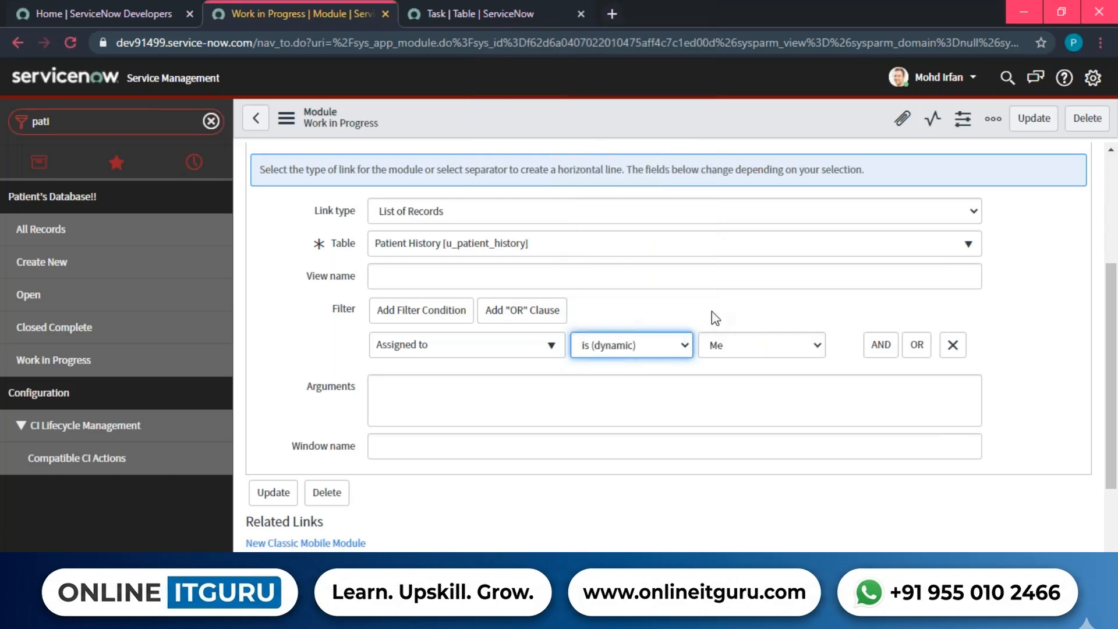
{"action": "scroll", "coordinate": [713, 309], "scroll_direction": "down", "scroll_amount": 2}
{"action": "left_click", "coordinate": [730, 240]}
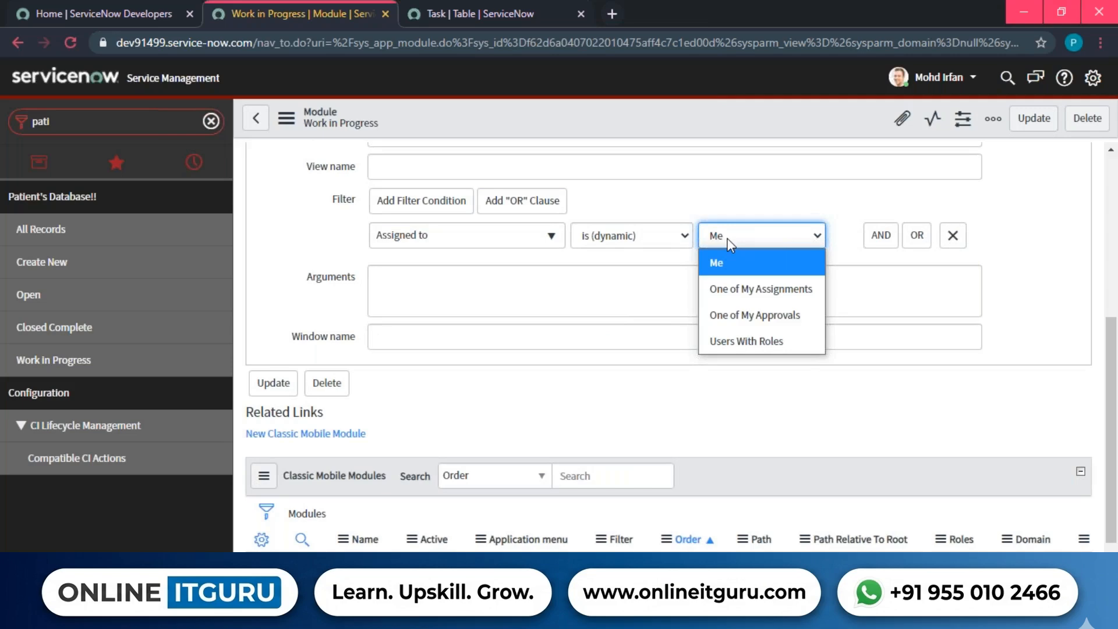
{"action": "left_click", "coordinate": [738, 264]}
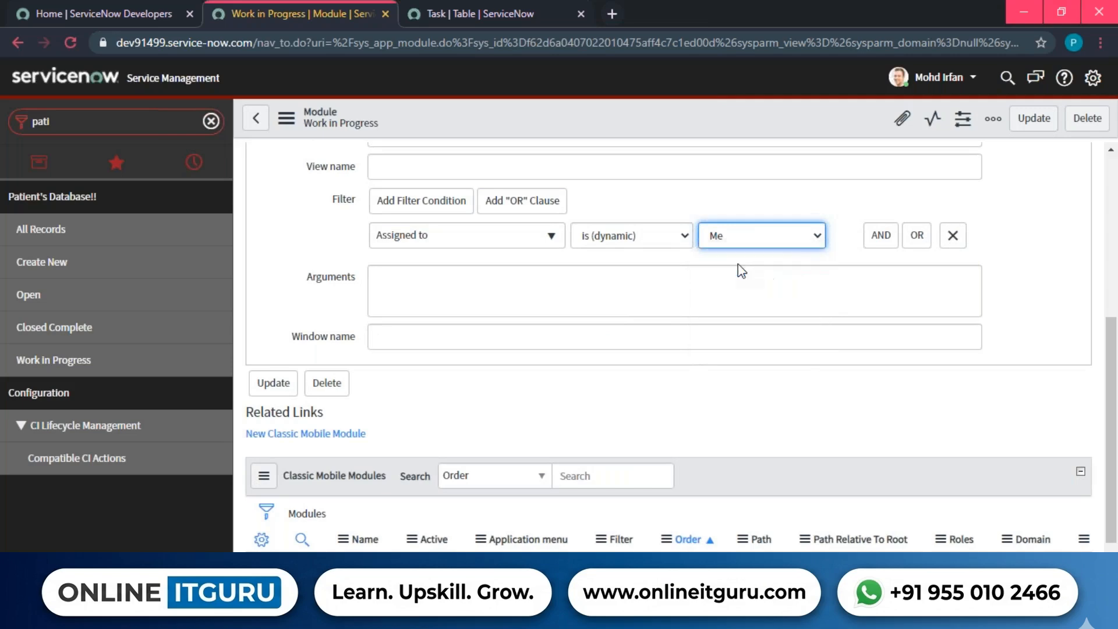
{"action": "left_click", "coordinate": [782, 209]}
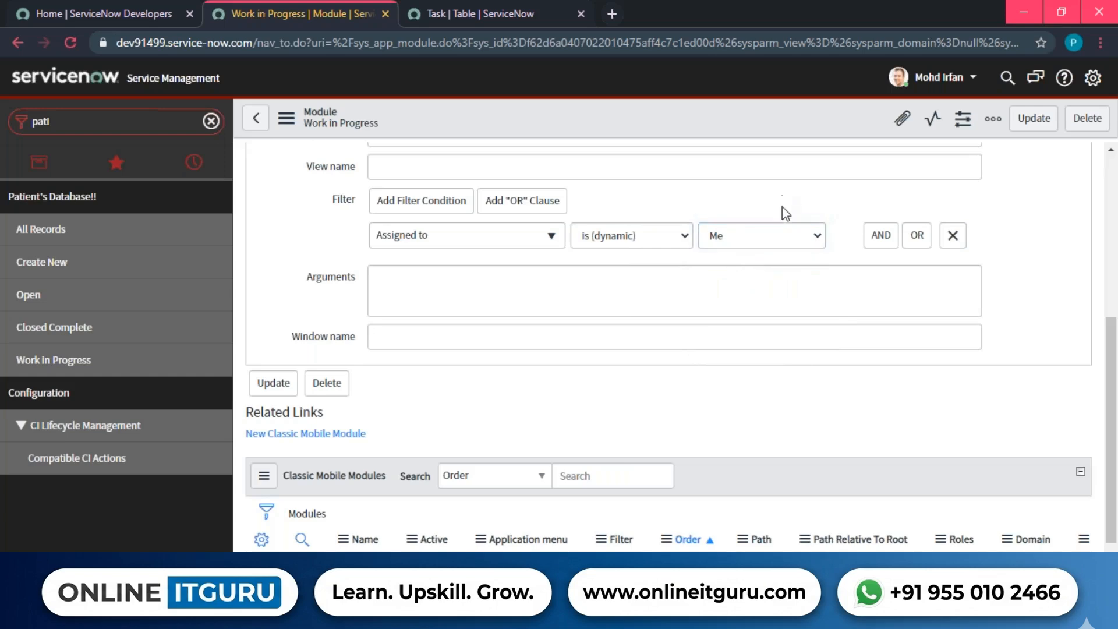
Step: Save the form as a separate module with Insert and Stay, and switch to the requirement list in Paint
{"action": "scroll", "coordinate": [782, 208], "scroll_direction": "up", "scroll_amount": 1}
{"action": "scroll", "coordinate": [782, 207], "scroll_direction": "up", "scroll_amount": 5}
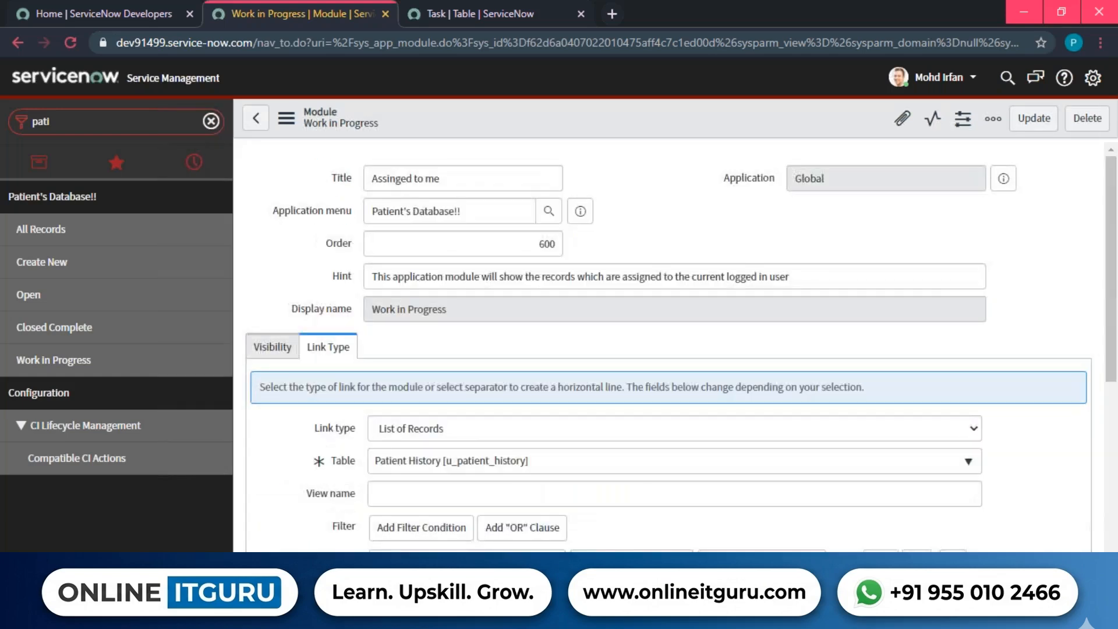
{"action": "right_click", "coordinate": [619, 115]}
{"action": "left_click", "coordinate": [684, 163]}
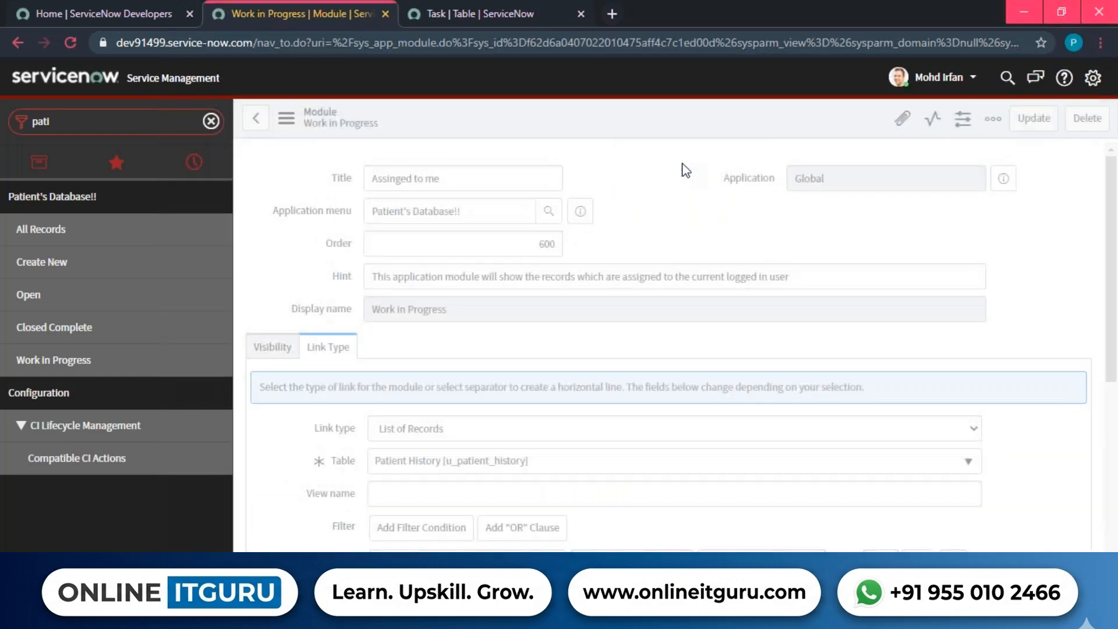
{"action": "key", "text": "alt+Tab"}
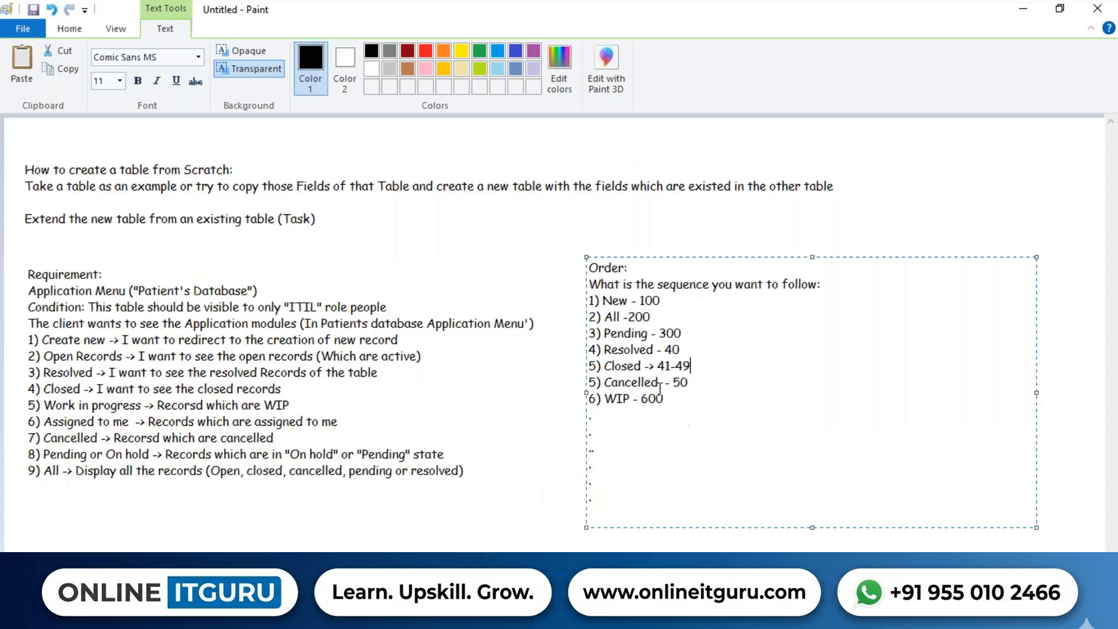
Step: Review the example order numbers from New to WIP in the Order notes, including the range between Resolved and Cancelled
{"action": "left_click_drag", "start_coordinate": [689, 382], "coordinate": [600, 385]}
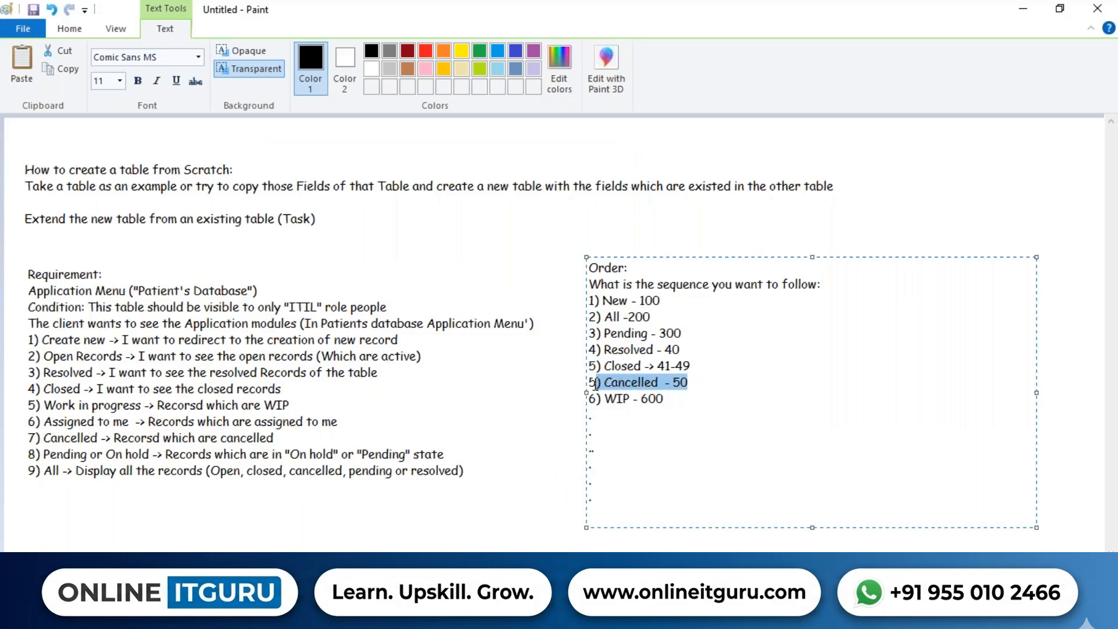
{"action": "left_click", "coordinate": [720, 375]}
{"action": "left_click_drag", "start_coordinate": [675, 299], "coordinate": [611, 300]}
{"action": "mouse_move", "coordinate": [674, 332]}
{"action": "left_mouse_down"}
{"action": "mouse_move", "coordinate": [610, 331]}
{"action": "mouse_move", "coordinate": [603, 318]}
{"action": "mouse_move", "coordinate": [588, 351]}
{"action": "left_mouse_up"}
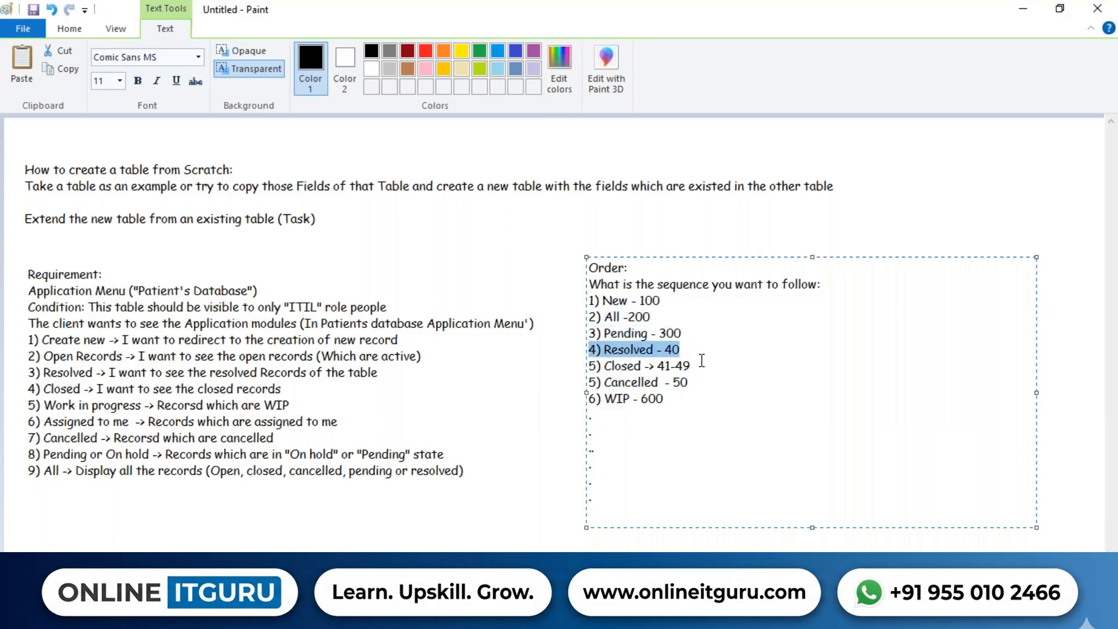
{"action": "left_click_drag", "start_coordinate": [692, 365], "coordinate": [640, 383]}
{"action": "left_click", "coordinate": [676, 402]}
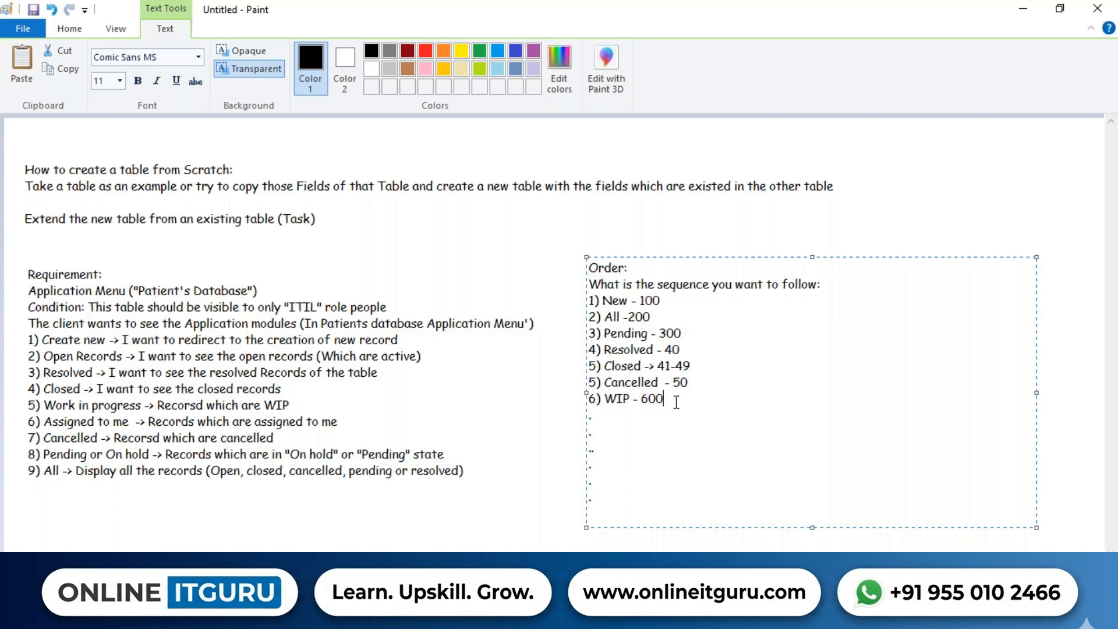
Step: Switch to the ServiceNow module form and change the title to Cancelled
{"action": "key", "text": "alt+Tab"}
{"action": "left_click", "coordinate": [638, 242]}
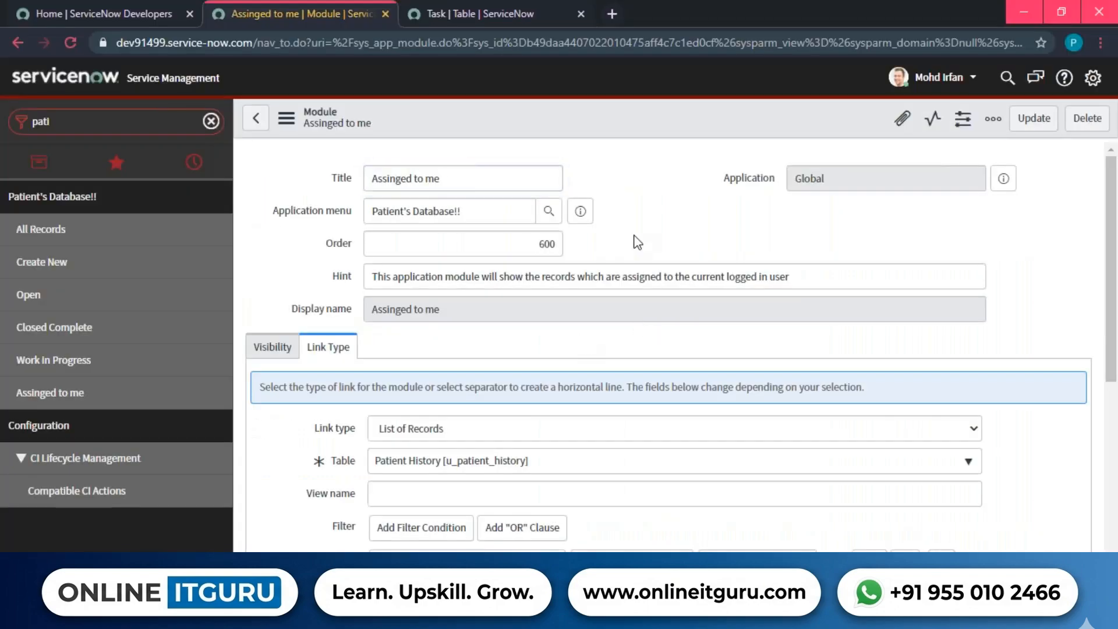
{"action": "triple_click", "coordinate": [436, 184]}
{"action": "type", "text": "Cancelled"}
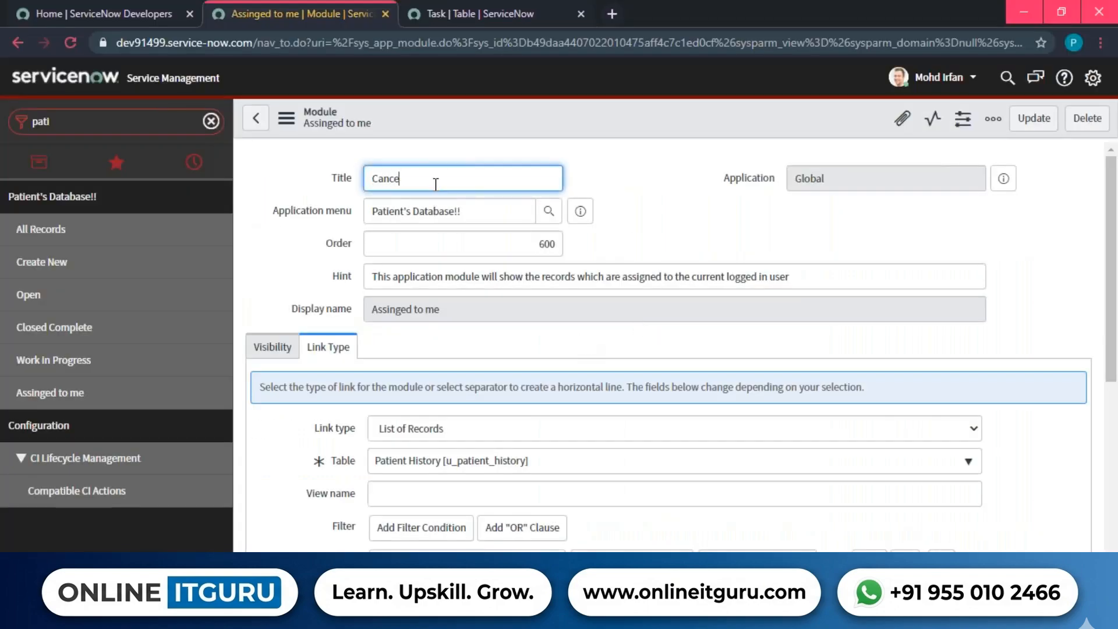
{"action": "key", "text": "Tab"}
{"action": "key", "text": "Tab"}
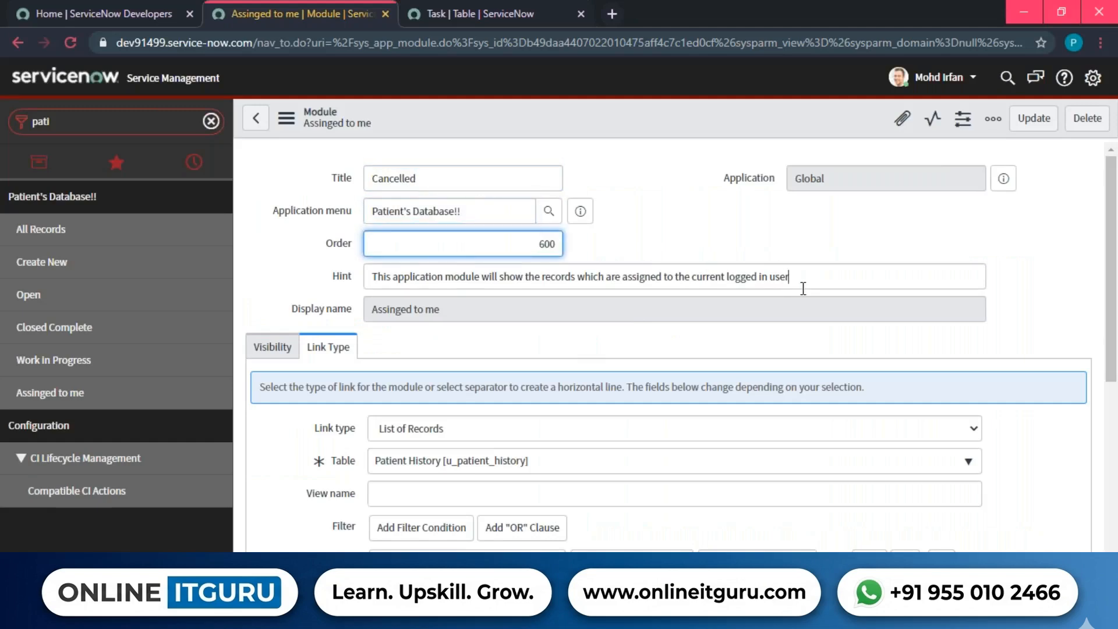
Step: Change the module's hint to "This application module will show the records which are in cancelled state"
{"action": "left_click_drag", "start_coordinate": [803, 286], "coordinate": [622, 287]}
{"action": "type", "text": "i"}
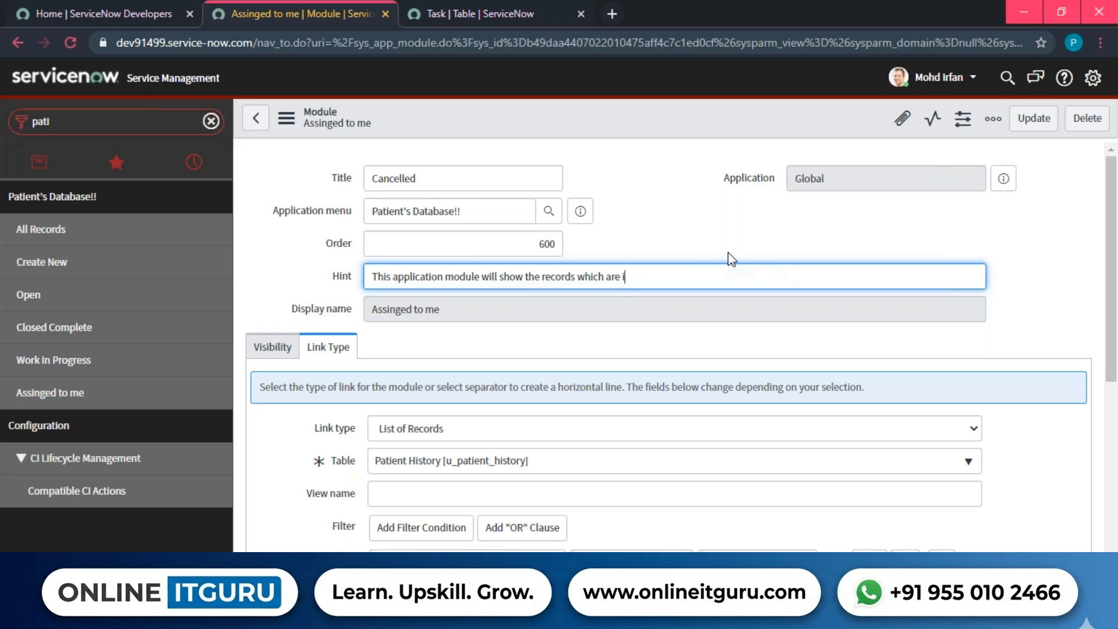
{"action": "type", "text": "n cancelled state"}
{"action": "left_click", "coordinate": [728, 253]}
Step: Change the filter condition to State is Closed Skipped
{"action": "scroll", "coordinate": [690, 250], "scroll_direction": "down", "scroll_amount": 4}
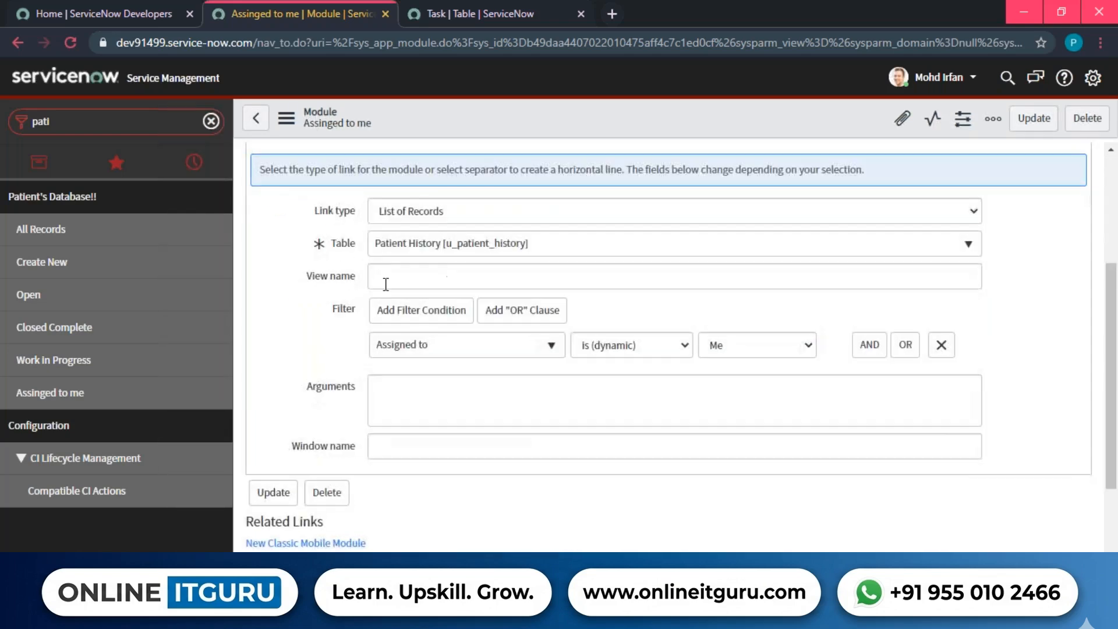
{"action": "left_click", "coordinate": [443, 346]}
{"action": "type", "text": "state"}
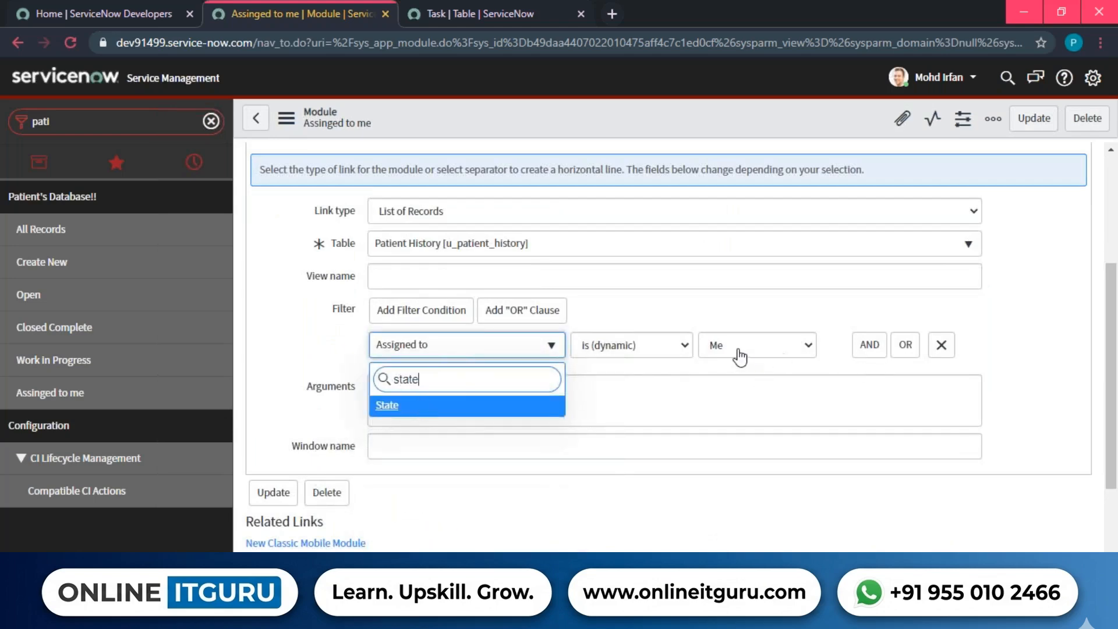
{"action": "key", "text": "Return"}
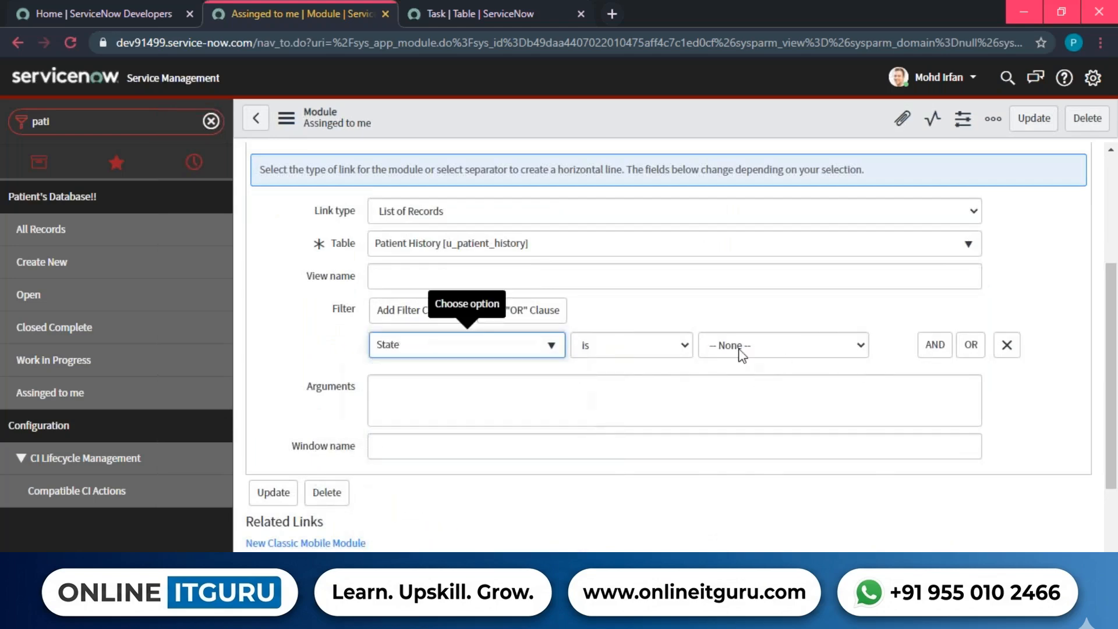
{"action": "left_click", "coordinate": [739, 352]}
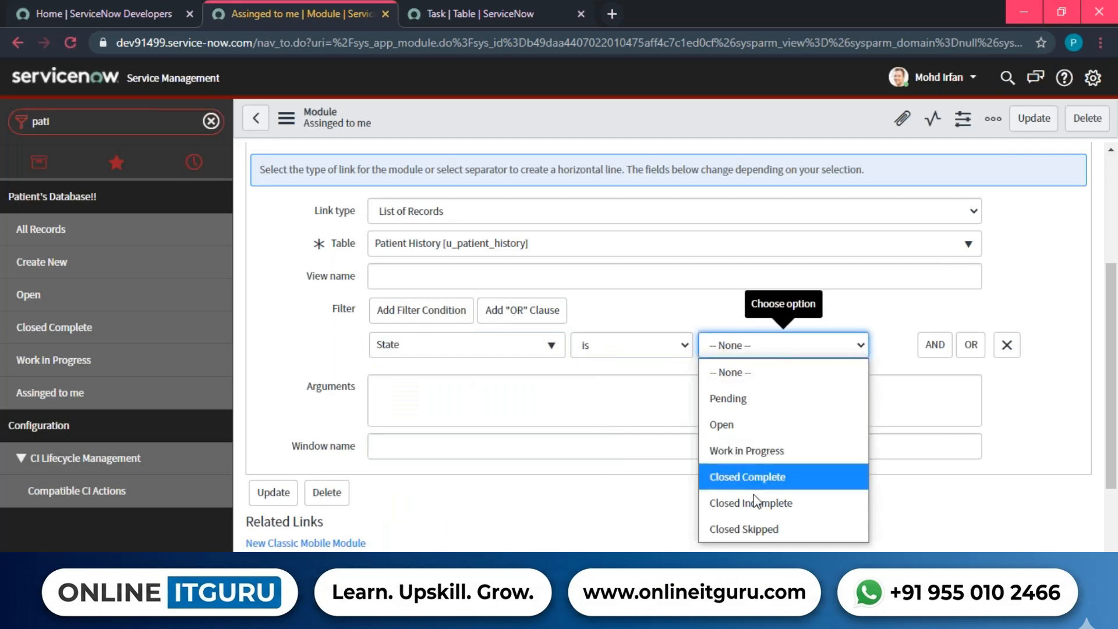
{"action": "left_click", "coordinate": [759, 525]}
Step: Set the Cancelled module's order to 501
{"action": "scroll", "coordinate": [668, 412], "scroll_direction": "up", "scroll_amount": 4}
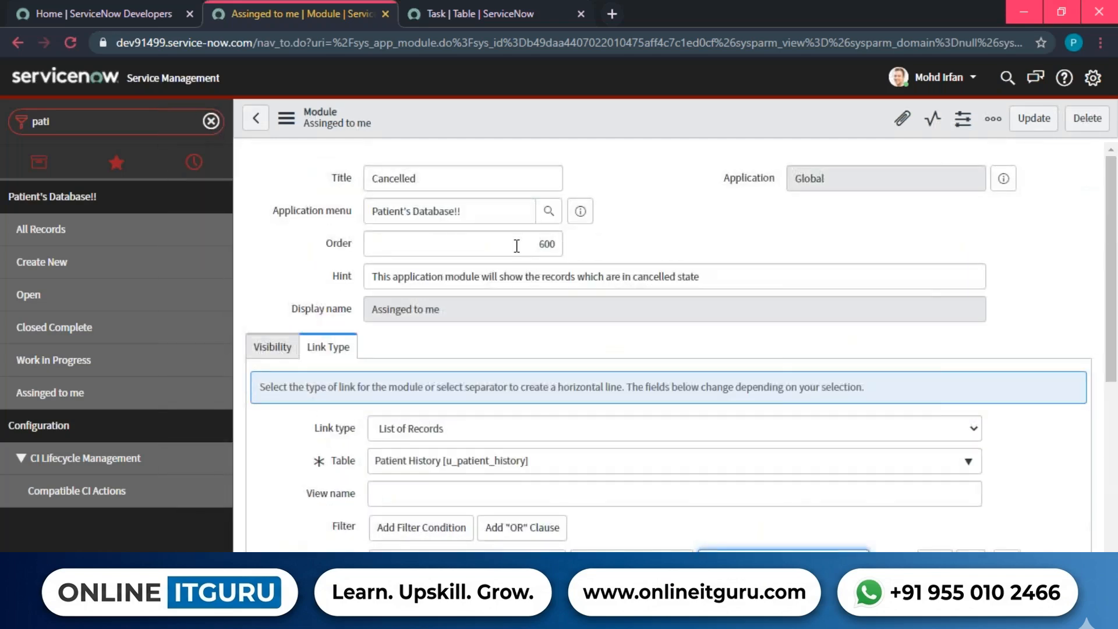
{"action": "double_click", "coordinate": [517, 245]}
{"action": "type", "text": "501"}
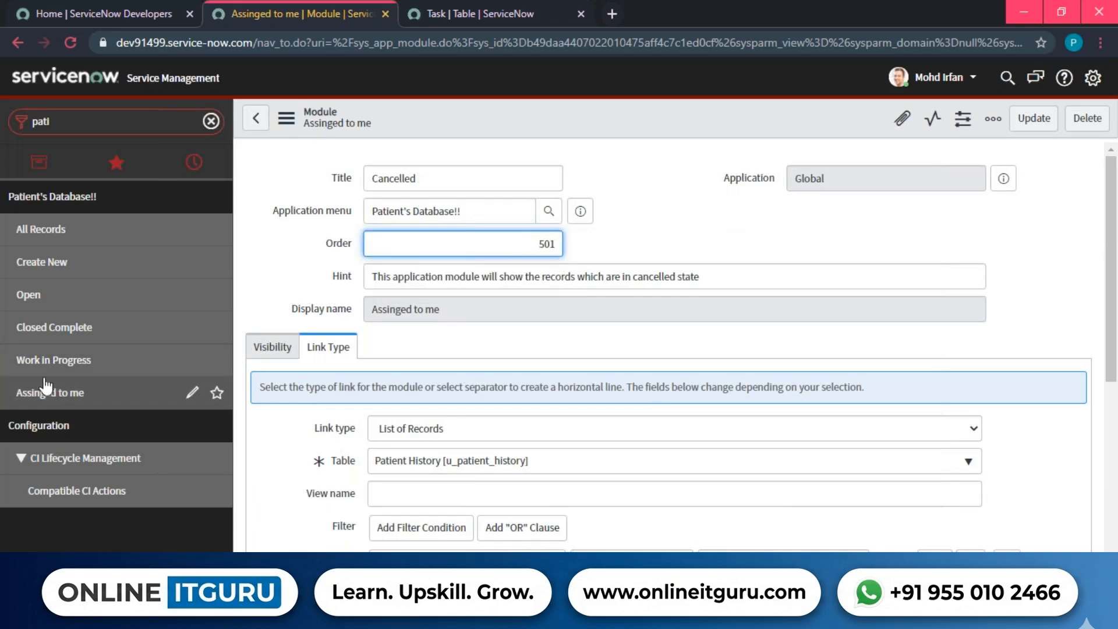
{"action": "left_click", "coordinate": [644, 239]}
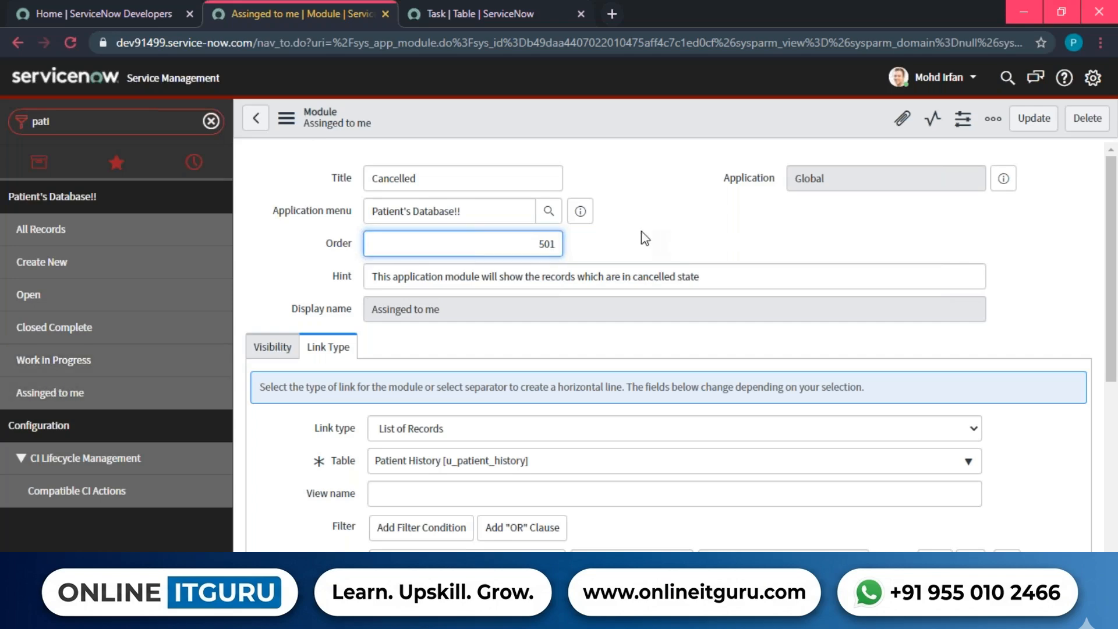
Step: Check the module form and save it as a separate module with Insert
{"action": "scroll", "coordinate": [645, 240], "scroll_direction": "down", "scroll_amount": 1}
{"action": "scroll", "coordinate": [657, 317], "scroll_direction": "down", "scroll_amount": 3}
{"action": "scroll", "coordinate": [649, 292], "scroll_direction": "up", "scroll_amount": 3}
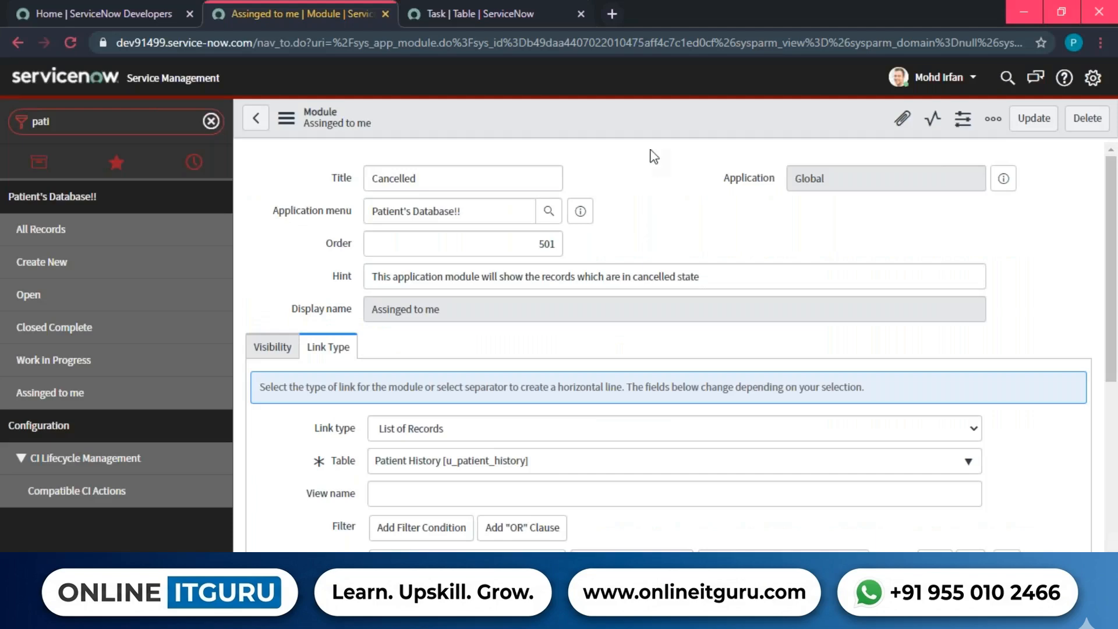
{"action": "right_click", "coordinate": [644, 116]}
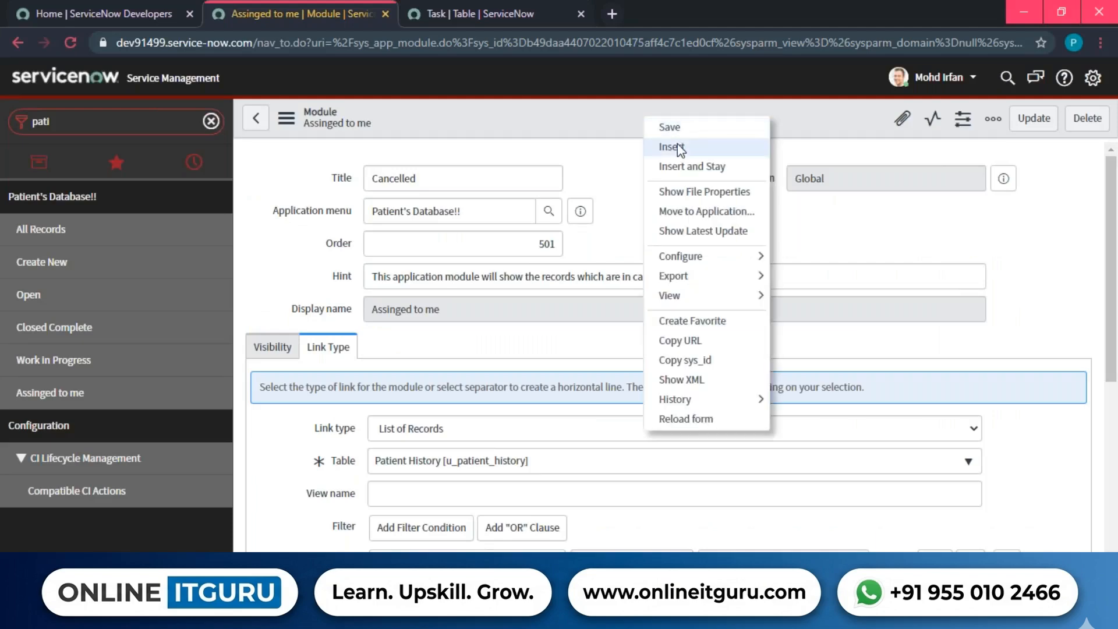
{"action": "left_click", "coordinate": [677, 145]}
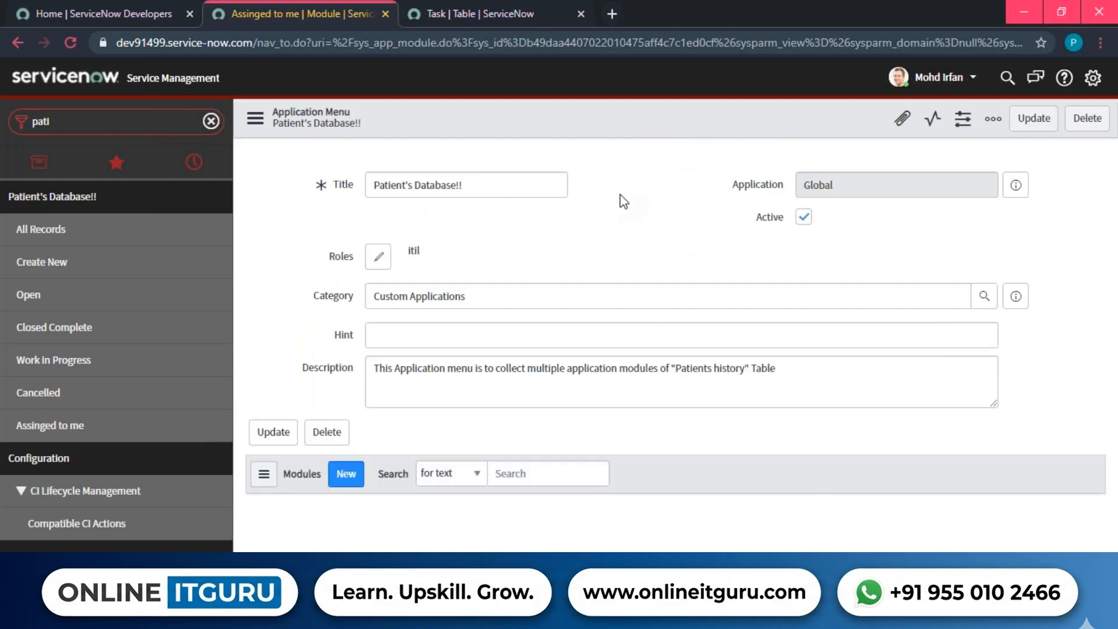
Step: Examine the Modules related list of the Patient's Database!! application menu, including the filters and order values
{"action": "scroll", "coordinate": [621, 200], "scroll_direction": "down", "scroll_amount": 4}
{"action": "scroll", "coordinate": [728, 401], "scroll_direction": "down", "scroll_amount": 2}
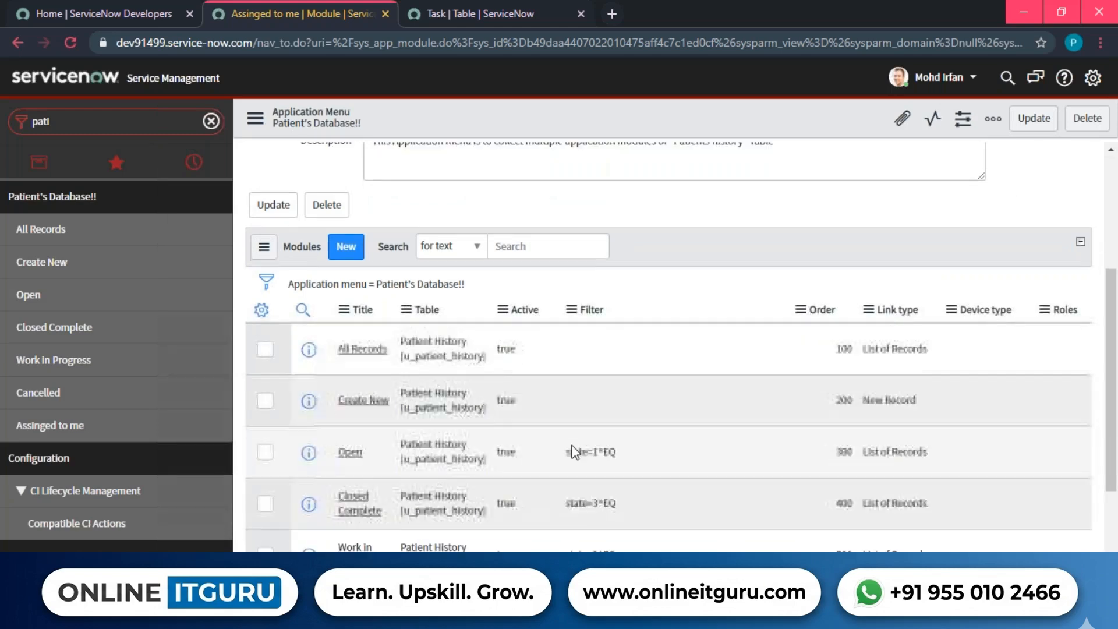
{"action": "scroll", "coordinate": [675, 397], "scroll_direction": "down", "scroll_amount": 2}
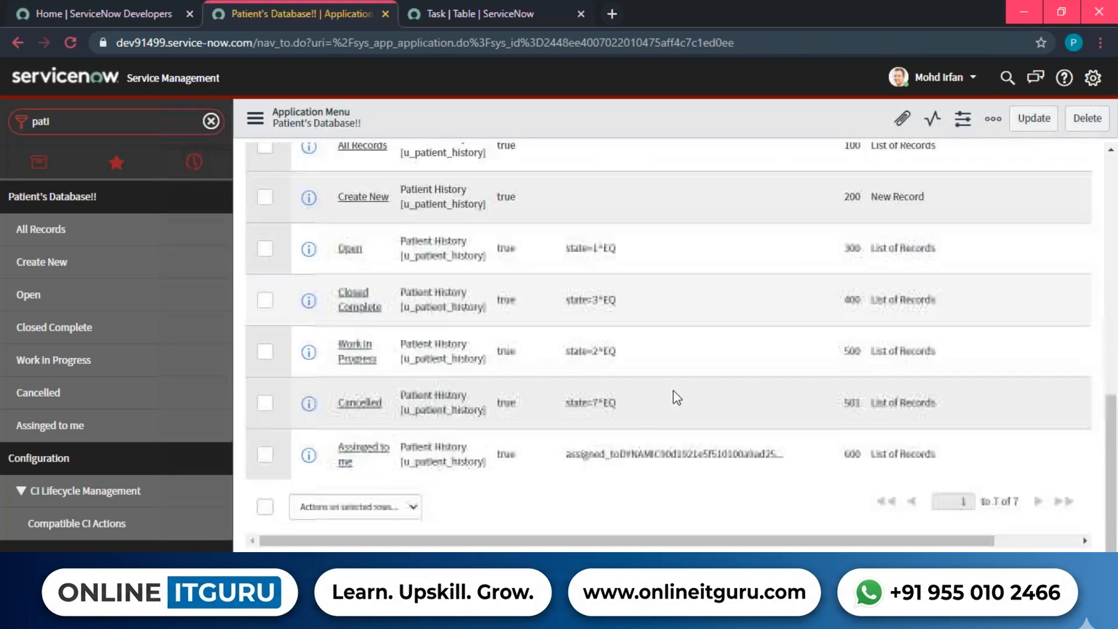
{"action": "scroll", "coordinate": [675, 390], "scroll_direction": "up", "scroll_amount": 7}
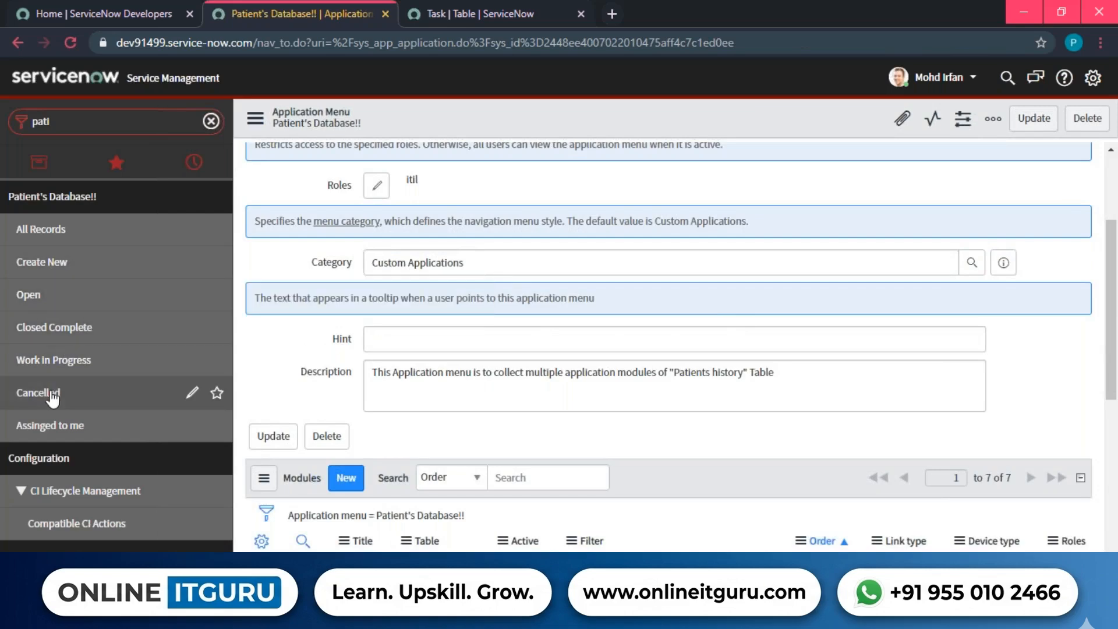
Step: Open the Create New, Open and Closed Complete modules in turn to check the form or records each one shows
{"action": "left_click", "coordinate": [45, 263]}
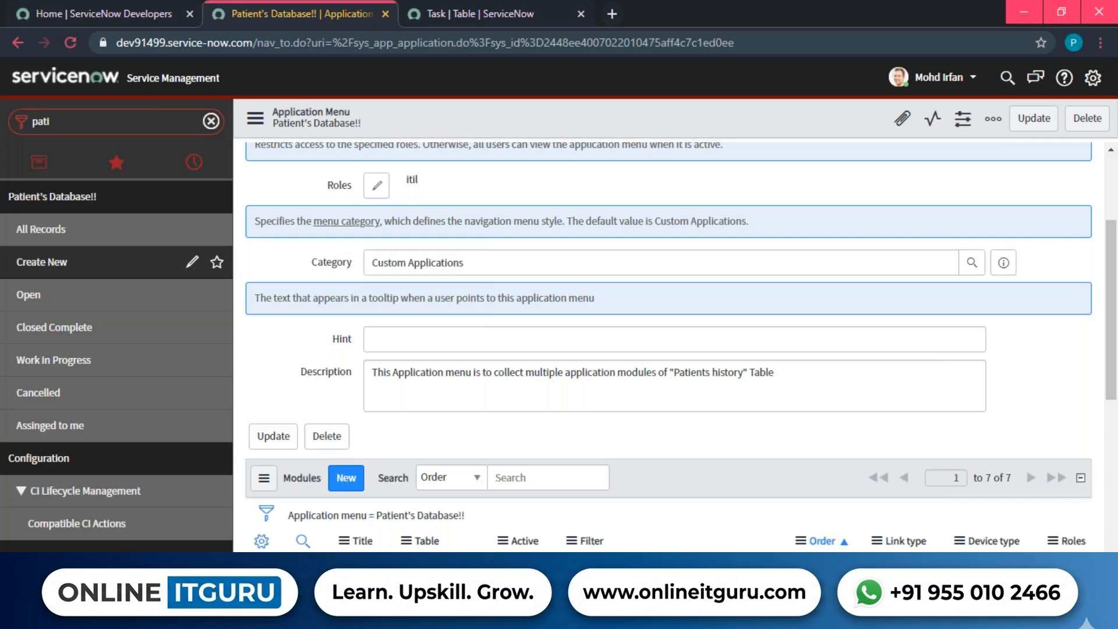
{"action": "left_click_drag", "start_coordinate": [365, 129], "coordinate": [321, 117]}
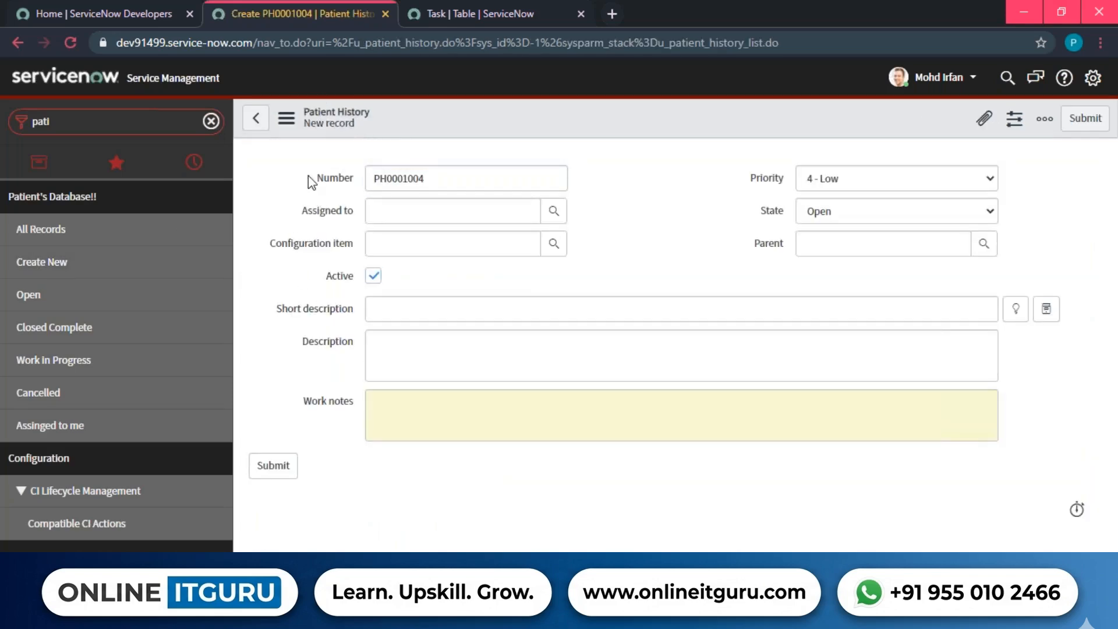
{"action": "left_click", "coordinate": [29, 298]}
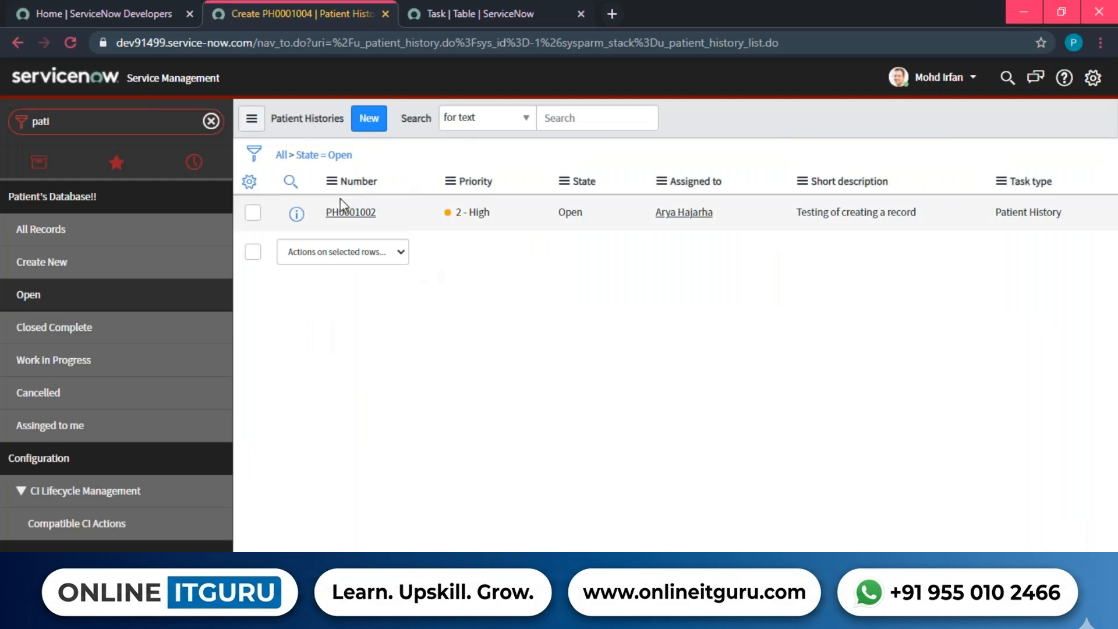
{"action": "left_click_drag", "start_coordinate": [323, 244], "coordinate": [1075, 246]}
{"action": "left_click", "coordinate": [808, 315]}
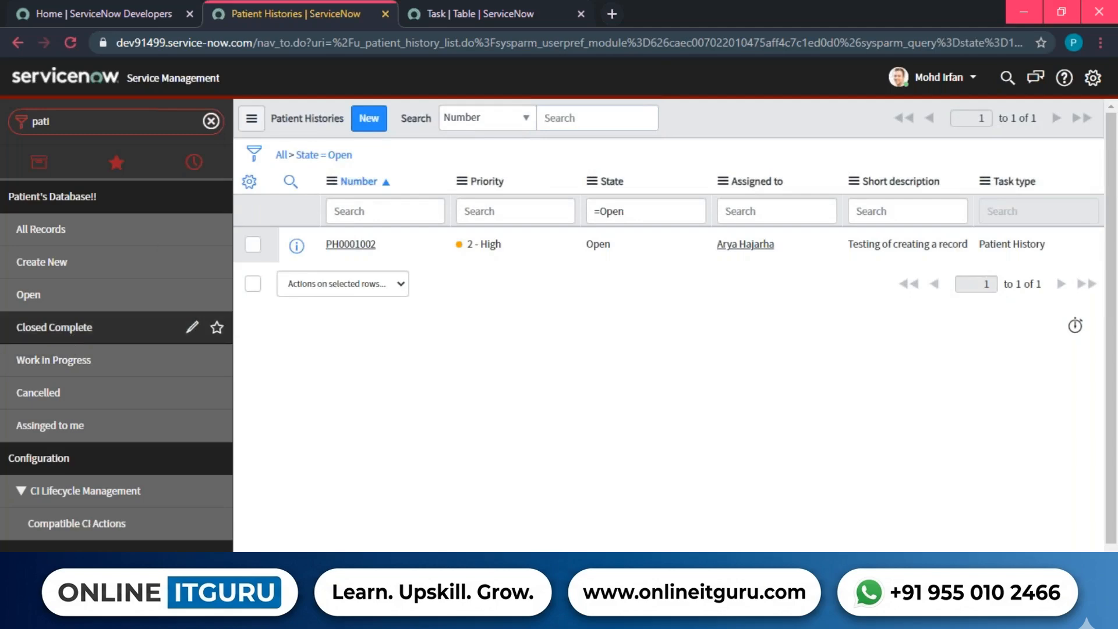
{"action": "left_click", "coordinate": [54, 327]}
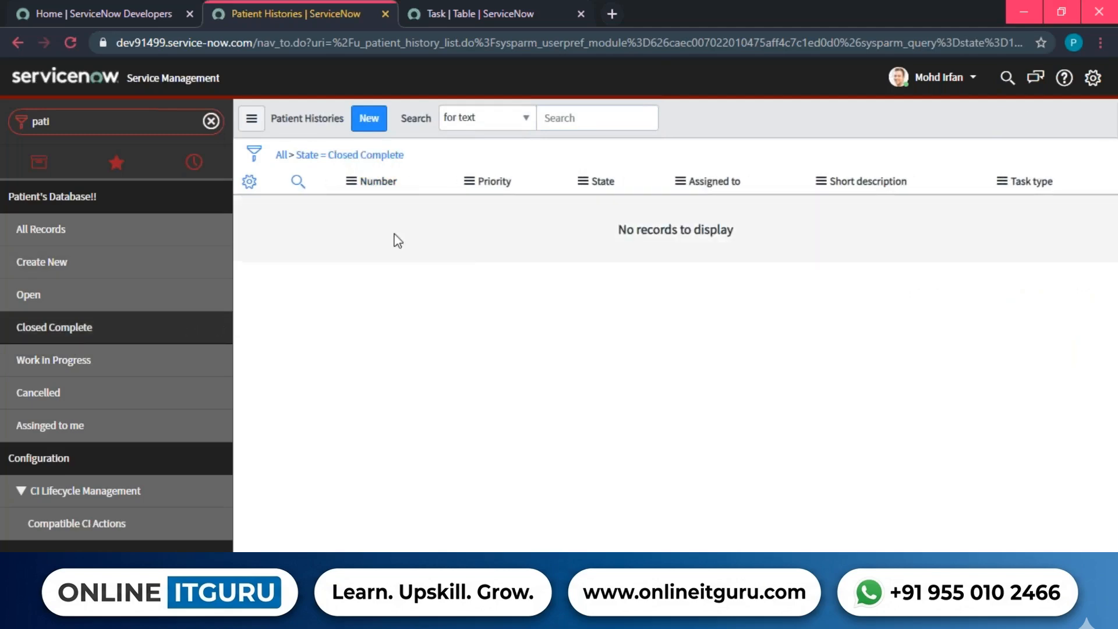